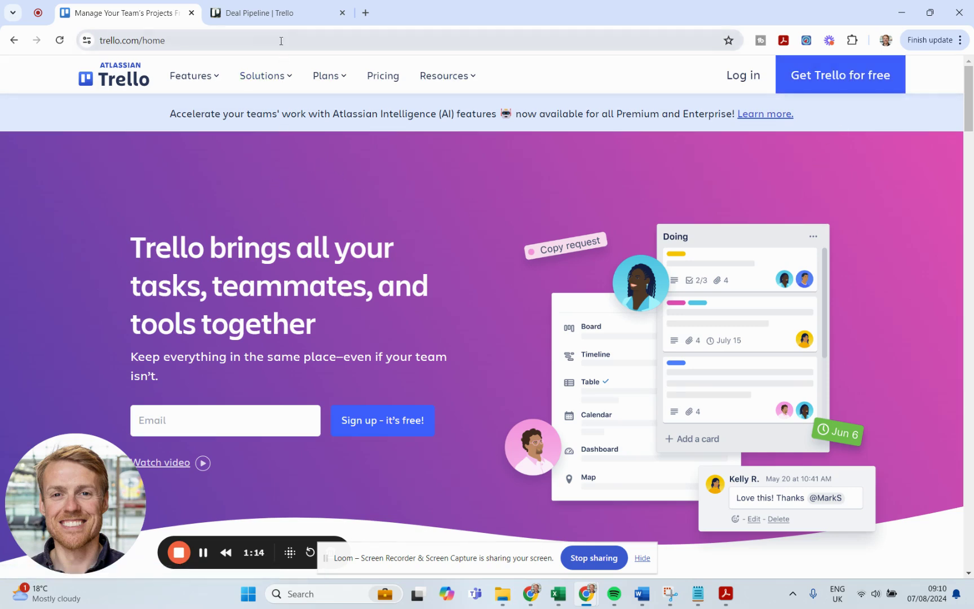
Step: Open the Deal Pipeline board and examine its stage lists from Stage 1. Leads through Stage 10. 90 Day Handover Plan
{"action": "left_click", "coordinate": [261, 12]}
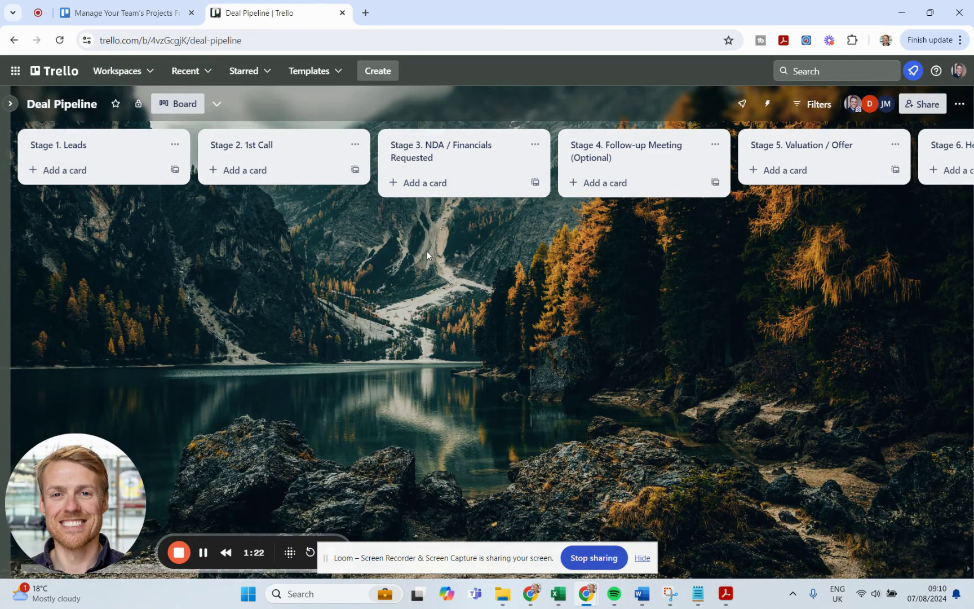
{"action": "scroll", "coordinate": [427, 254], "scroll_direction": "right", "scroll_amount": 8}
{"action": "scroll", "coordinate": [427, 253], "scroll_direction": "left", "scroll_amount": 6}
{"action": "scroll", "coordinate": [428, 251], "scroll_direction": "left", "scroll_amount": 2}
{"action": "scroll", "coordinate": [474, 210], "scroll_direction": "right", "scroll_amount": 3}
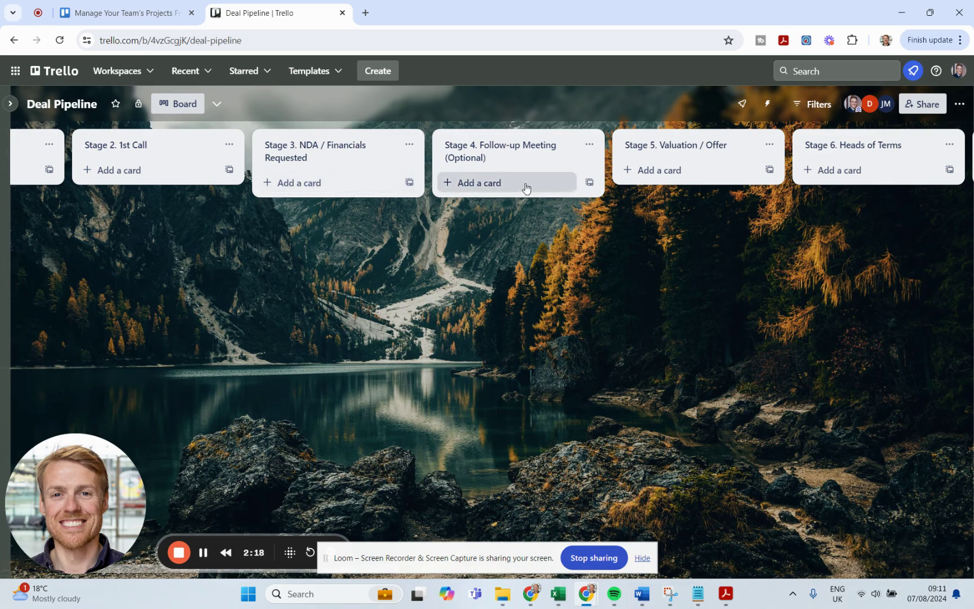
{"action": "scroll", "coordinate": [531, 237], "scroll_direction": "right", "scroll_amount": 2}
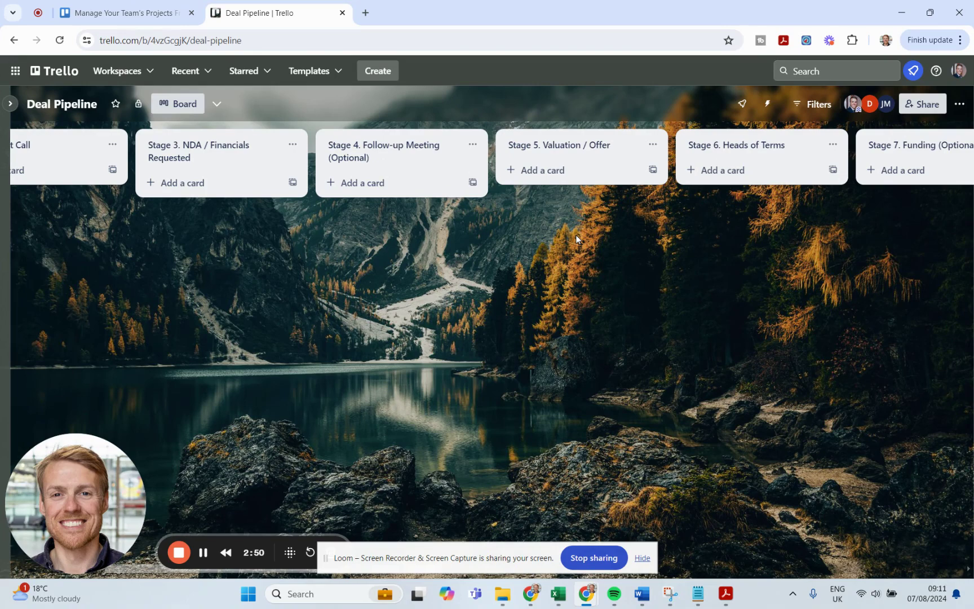
{"action": "scroll", "coordinate": [576, 234], "scroll_direction": "right", "scroll_amount": 3}
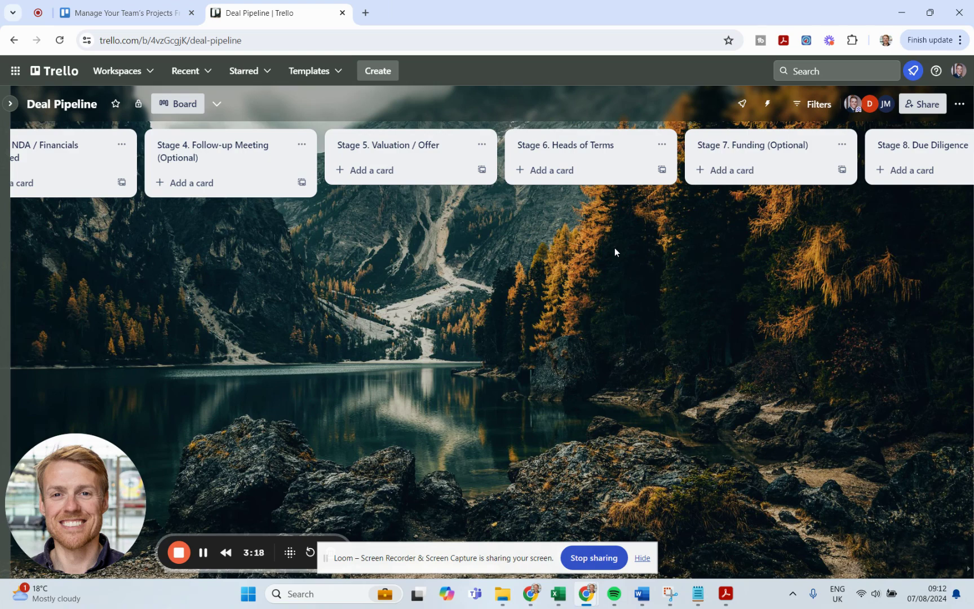
{"action": "scroll", "coordinate": [614, 247], "scroll_direction": "right", "scroll_amount": 3}
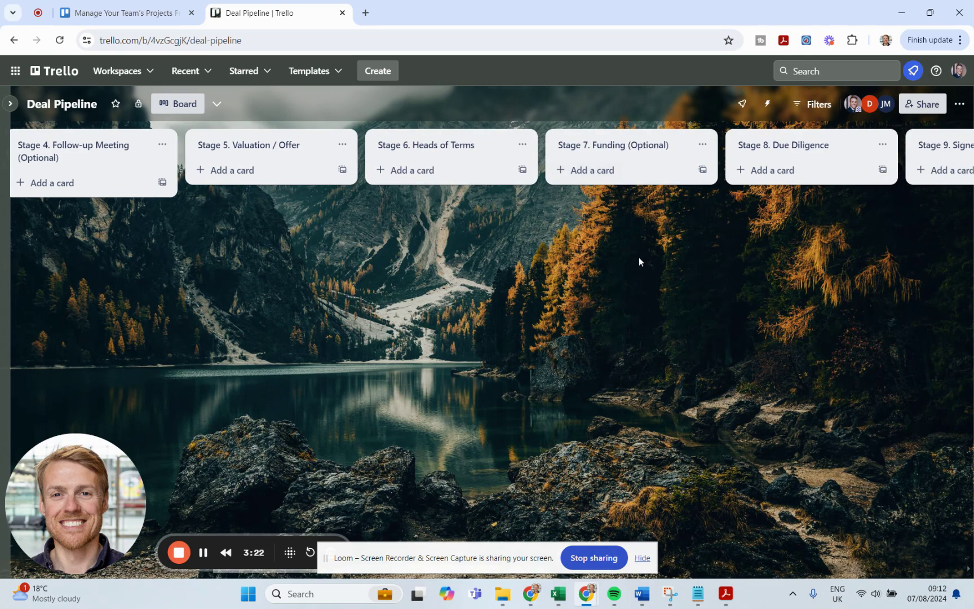
{"action": "scroll", "coordinate": [630, 284], "scroll_direction": "right", "scroll_amount": 2}
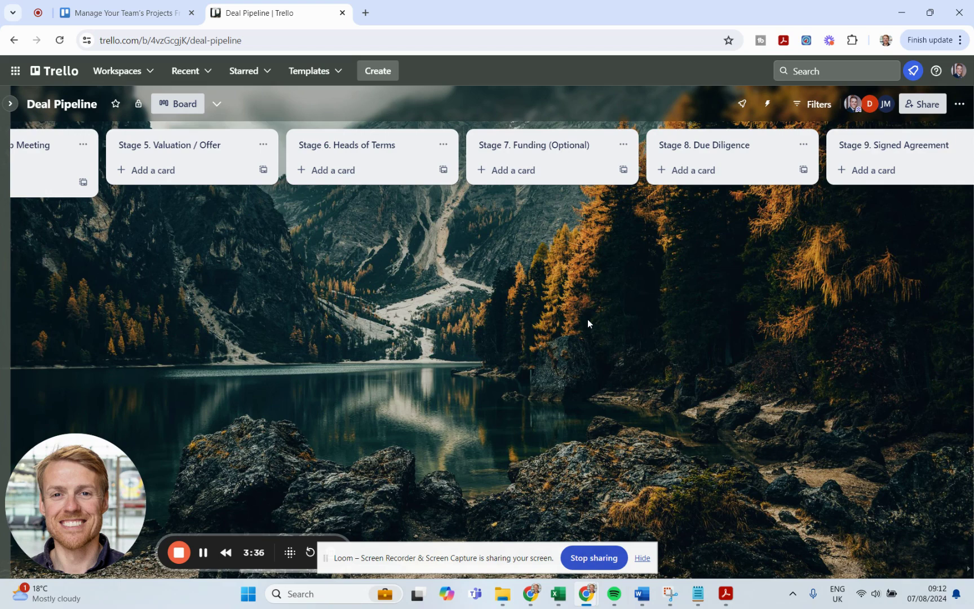
{"action": "scroll", "coordinate": [588, 319], "scroll_direction": "right", "scroll_amount": 2}
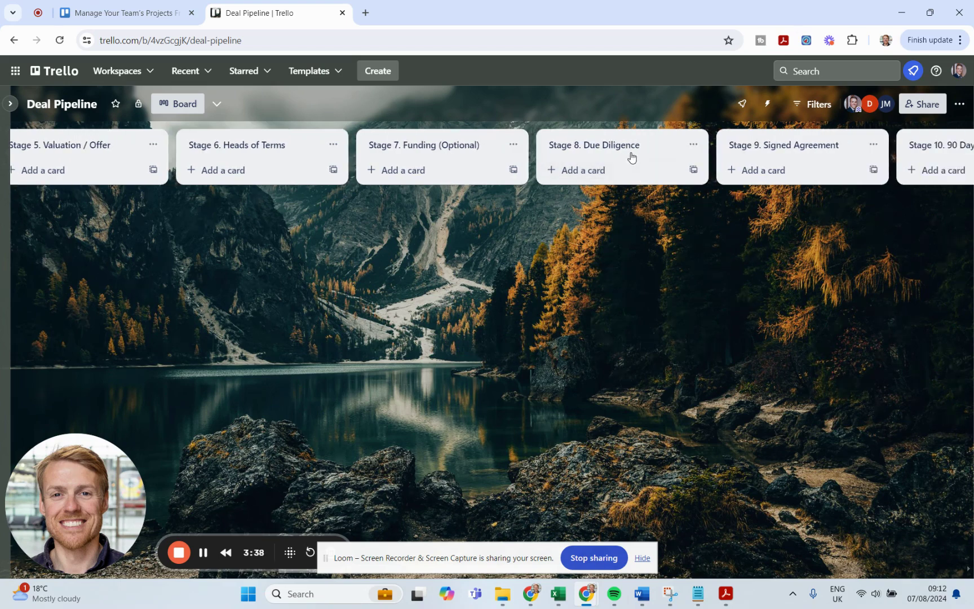
{"action": "scroll", "coordinate": [612, 332], "scroll_direction": "right", "scroll_amount": 1}
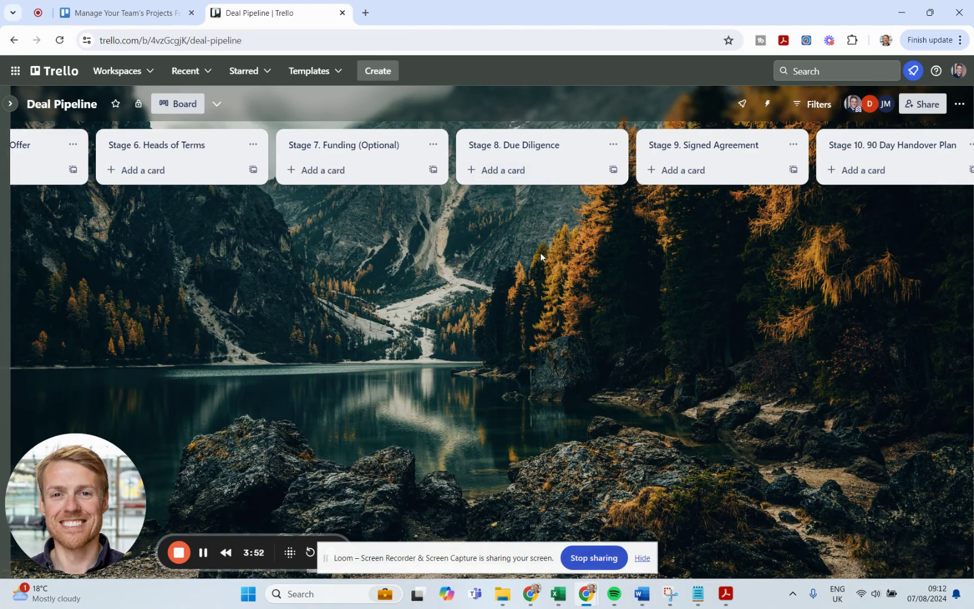
{"action": "scroll", "coordinate": [541, 256], "scroll_direction": "right", "scroll_amount": 4}
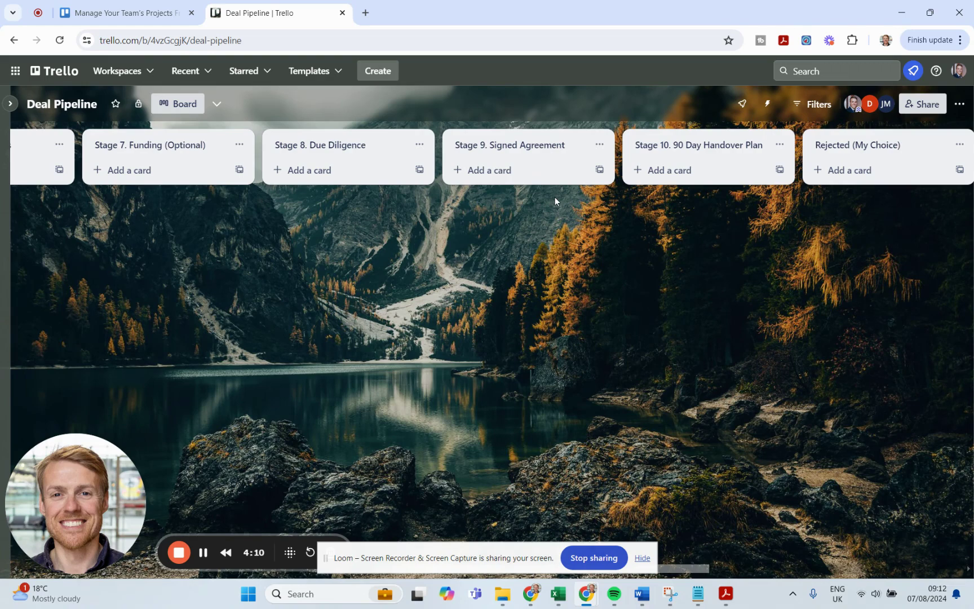
{"action": "scroll", "coordinate": [555, 197], "scroll_direction": "right", "scroll_amount": 3}
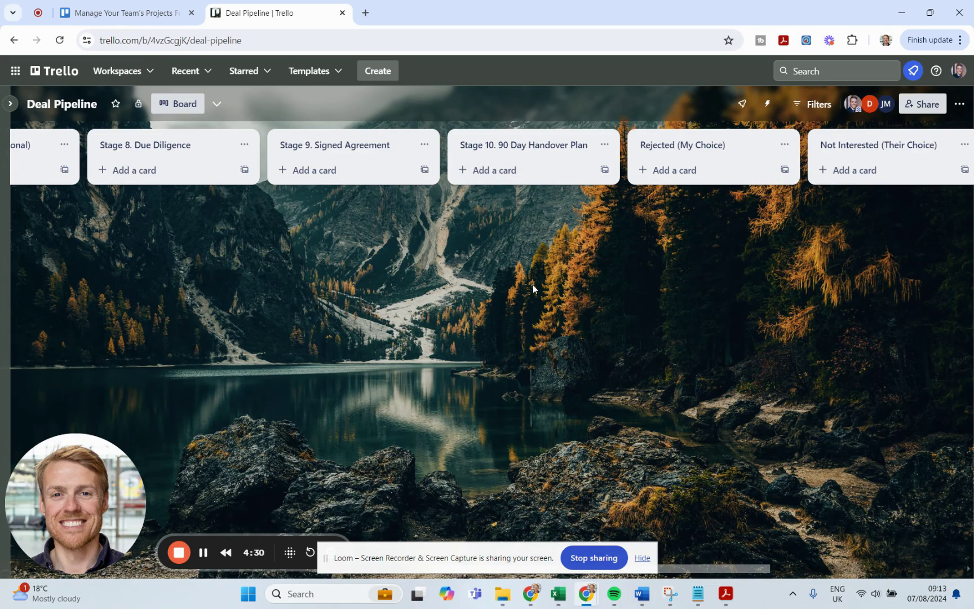
Step: Examine the lists after the numbered stages: Rejected (My Choice), Not Interested (Their Choice), Not Contacted and Back Burner
{"action": "scroll", "coordinate": [533, 285], "scroll_direction": "right", "scroll_amount": 5}
{"action": "scroll", "coordinate": [533, 285], "scroll_direction": "right", "scroll_amount": 5}
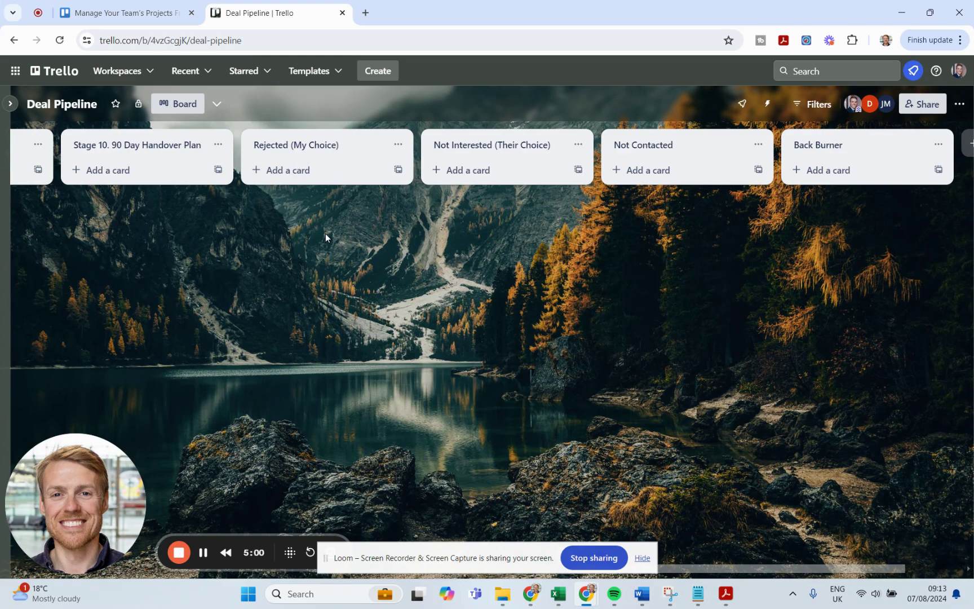
{"action": "scroll", "coordinate": [325, 234], "scroll_direction": "right", "scroll_amount": 2}
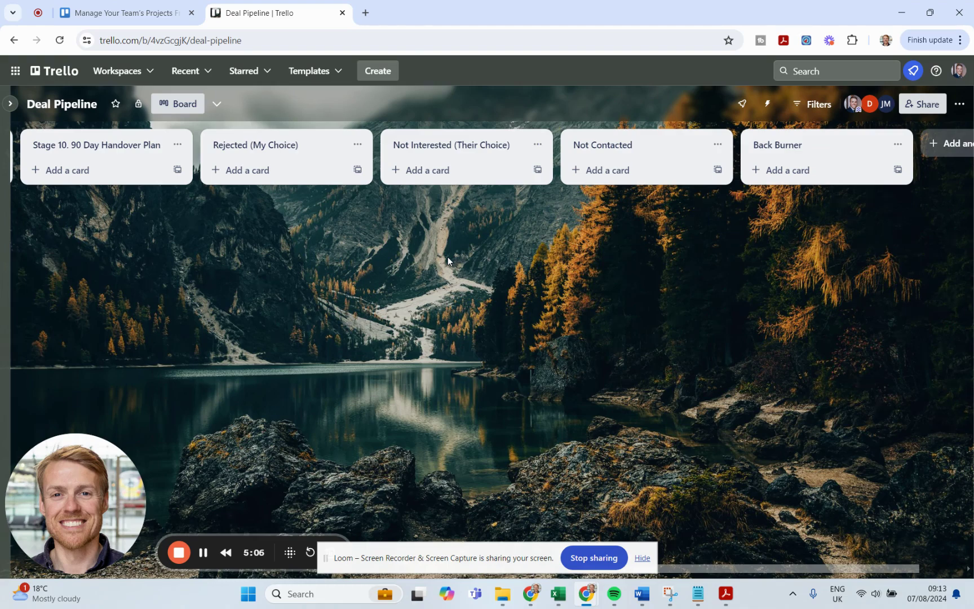
{"action": "scroll", "coordinate": [302, 258], "scroll_direction": "left", "scroll_amount": 6}
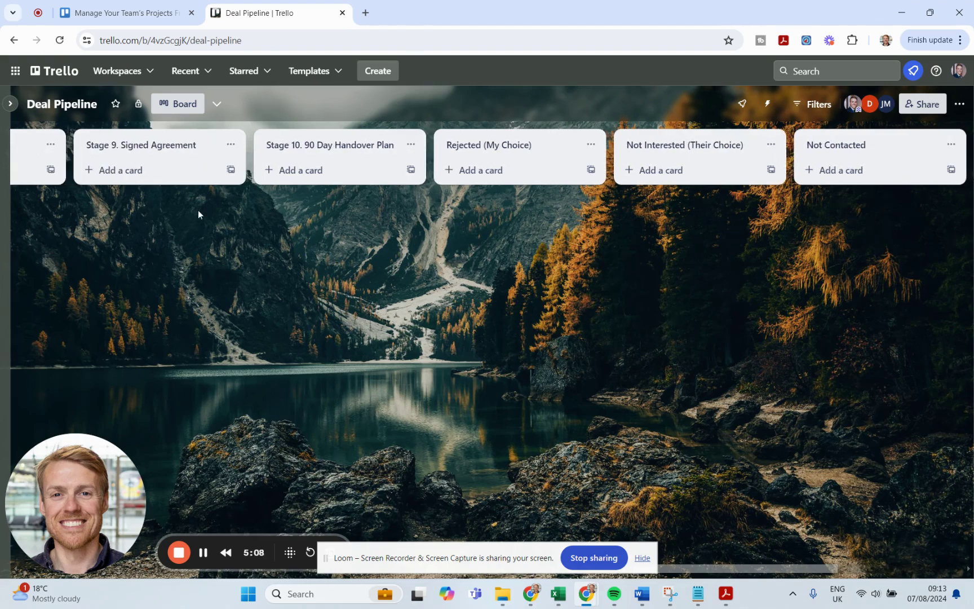
{"action": "scroll", "coordinate": [605, 198], "scroll_direction": "right", "scroll_amount": 5}
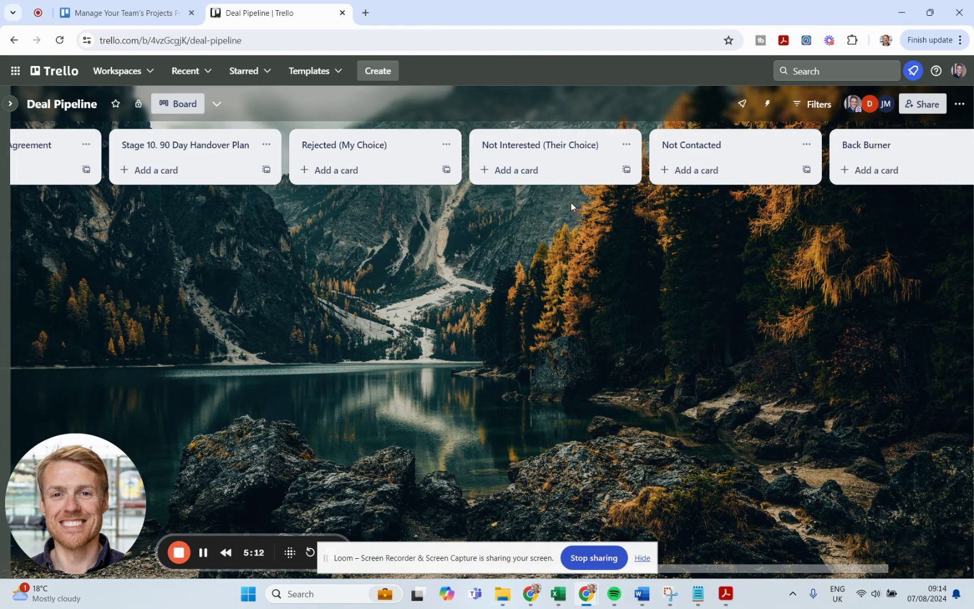
{"action": "scroll", "coordinate": [568, 203], "scroll_direction": "right", "scroll_amount": 3}
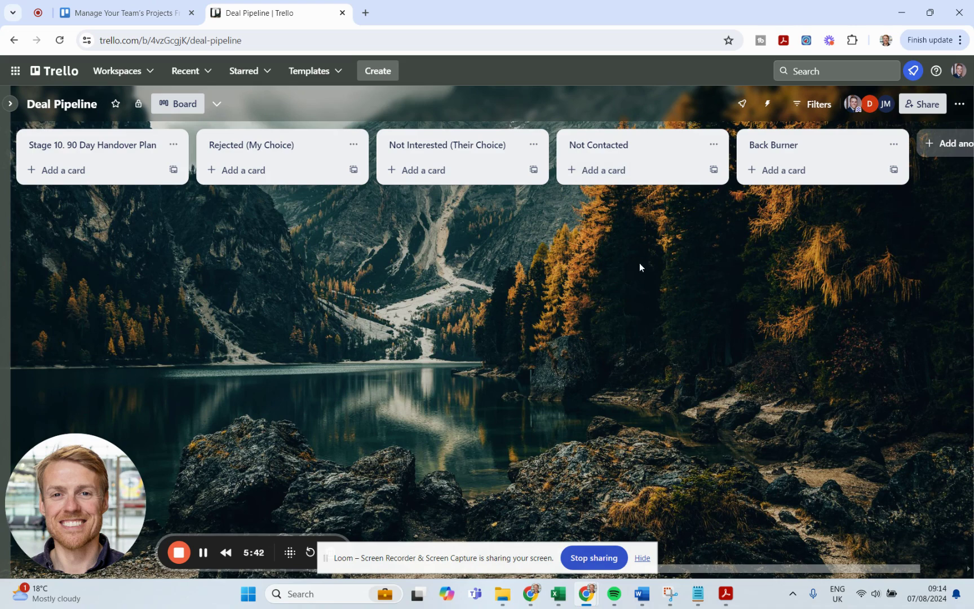
{"action": "scroll", "coordinate": [639, 265], "scroll_direction": "right", "scroll_amount": 1}
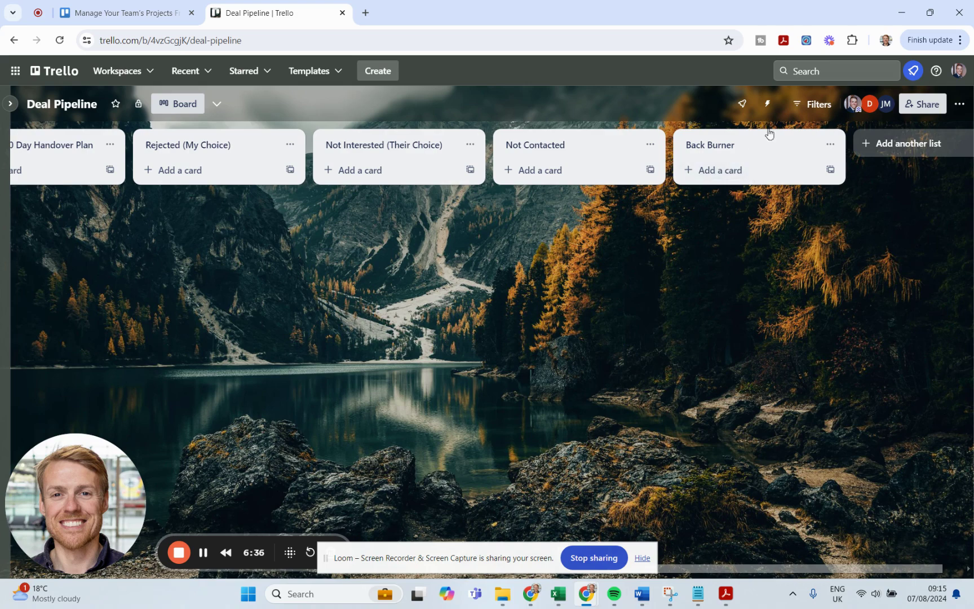
Step: Add a card named ABC Limited to the Stage 1. Leads list
{"action": "scroll", "coordinate": [562, 306], "scroll_direction": "left", "scroll_amount": 10}
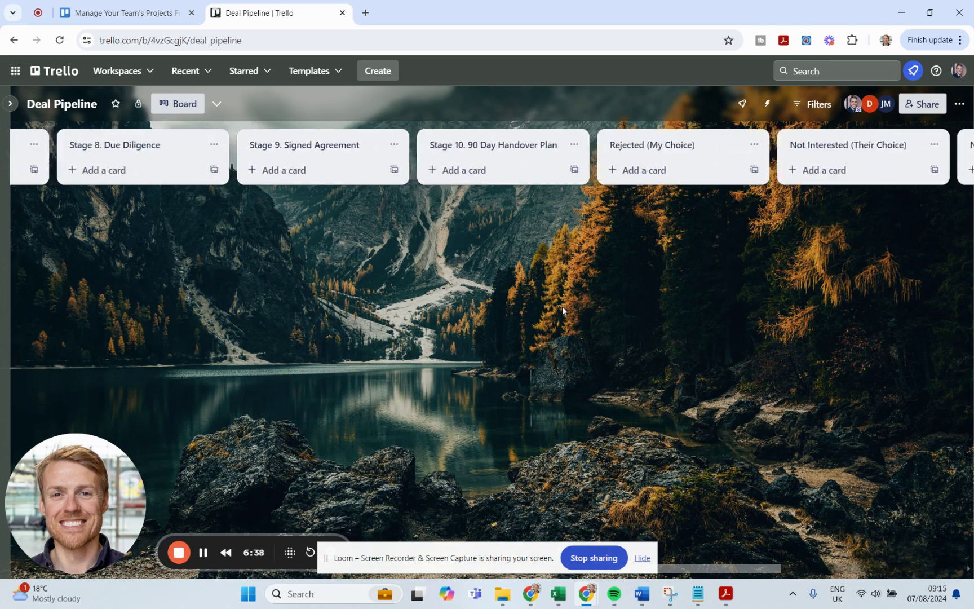
{"action": "scroll", "coordinate": [563, 306], "scroll_direction": "left", "scroll_amount": 6}
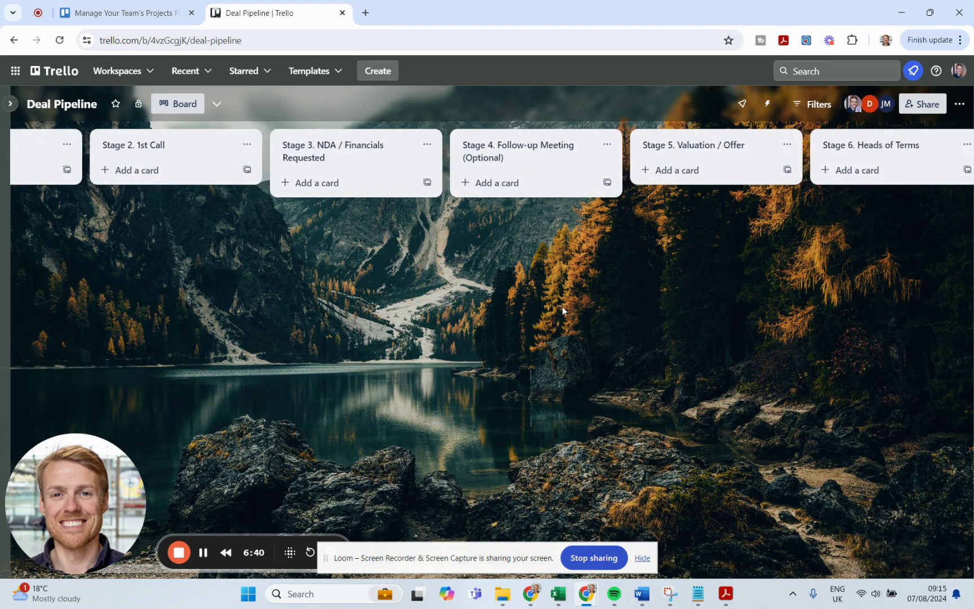
{"action": "scroll", "coordinate": [562, 306], "scroll_direction": "right", "scroll_amount": 10}
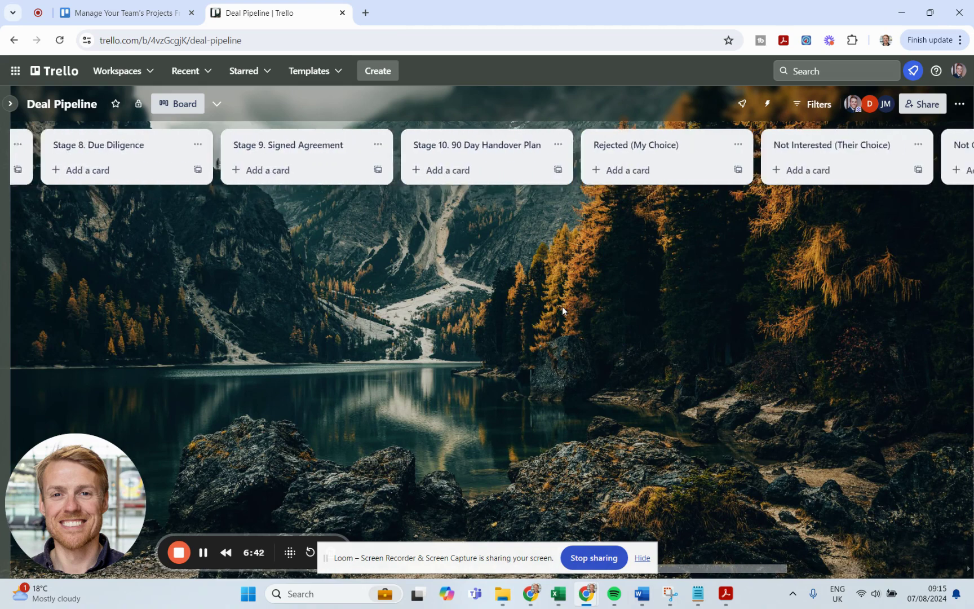
{"action": "scroll", "coordinate": [563, 307], "scroll_direction": "left", "scroll_amount": 8}
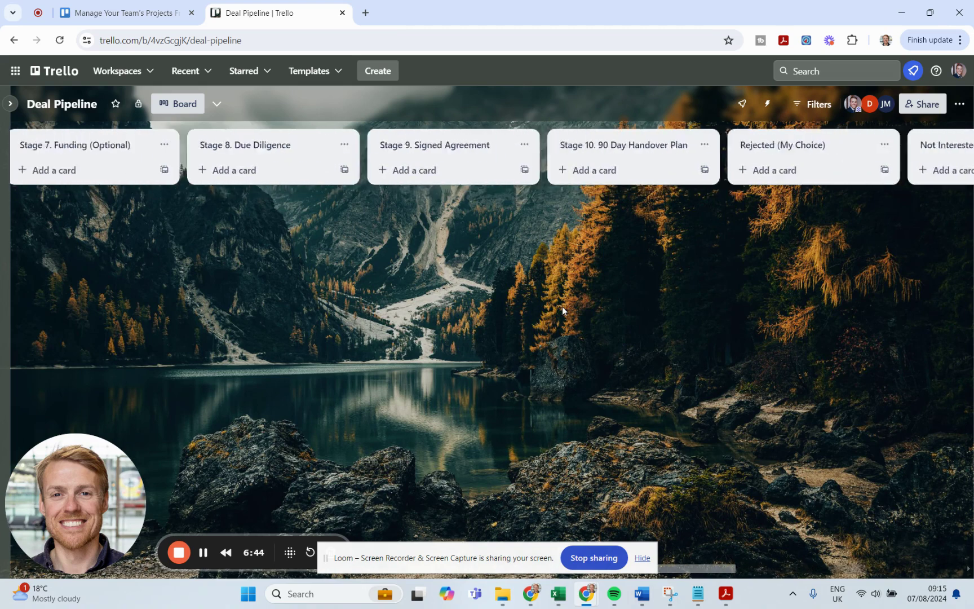
{"action": "scroll", "coordinate": [563, 307], "scroll_direction": "left", "scroll_amount": 3}
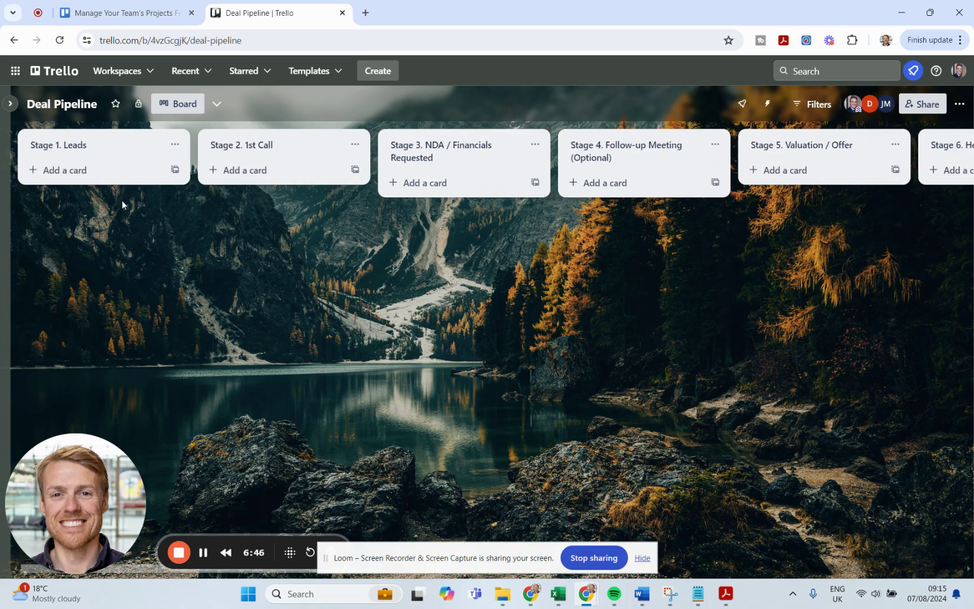
{"action": "left_click", "coordinate": [71, 175]}
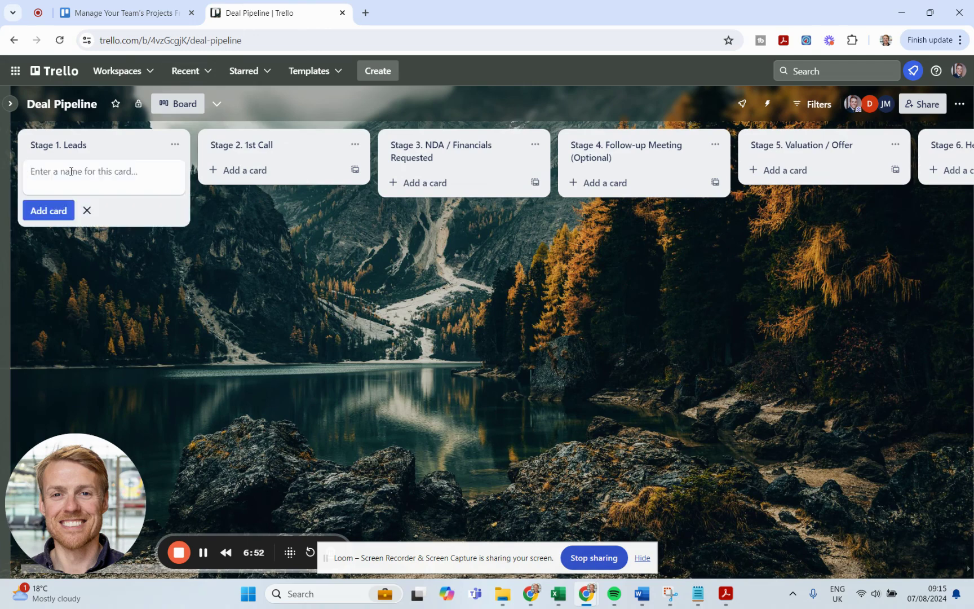
{"action": "type", "text": "ABC Limited"}
{"action": "left_click", "coordinate": [48, 211]}
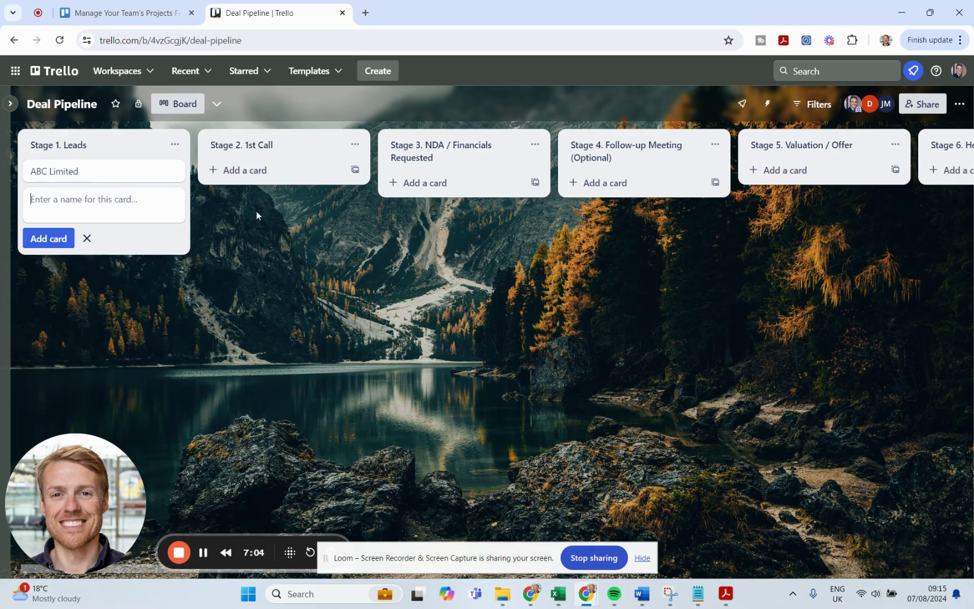
Step: Label the ABC Limited card with Online Marketplace and Business Broker, and close the card
{"action": "left_click", "coordinate": [77, 171]}
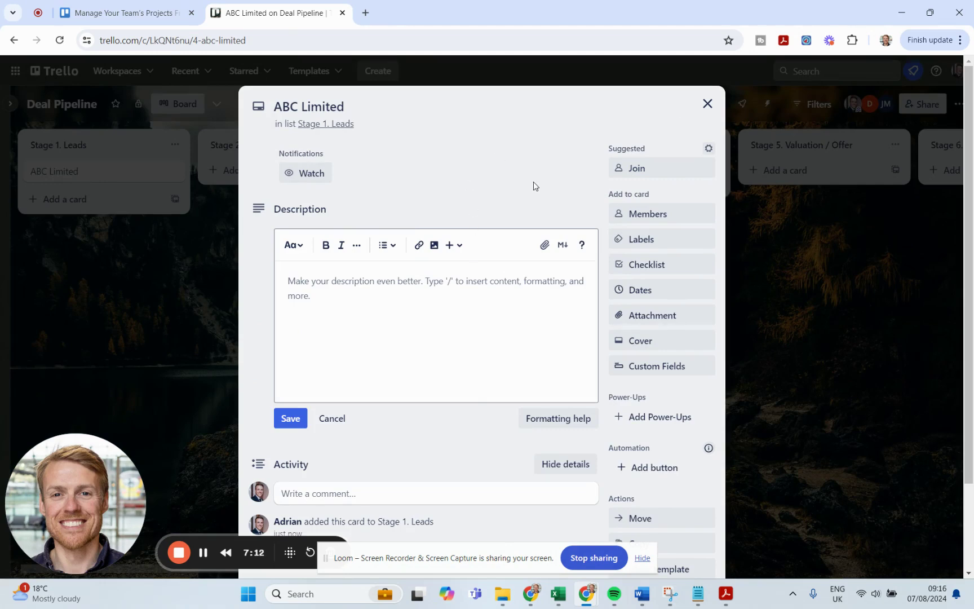
{"action": "left_click", "coordinate": [649, 240]}
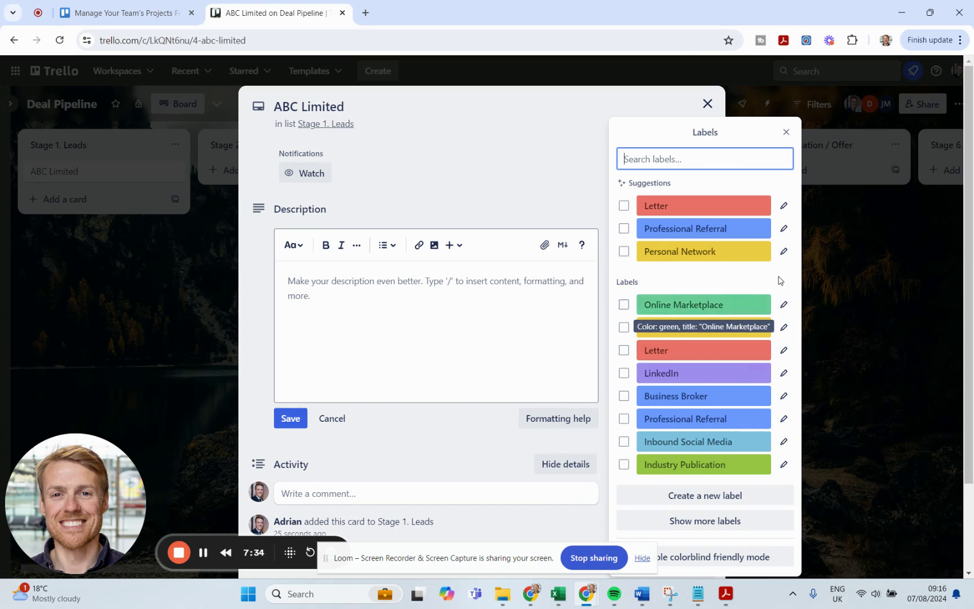
{"action": "left_click", "coordinate": [681, 307]}
{"action": "left_click", "coordinate": [685, 397]}
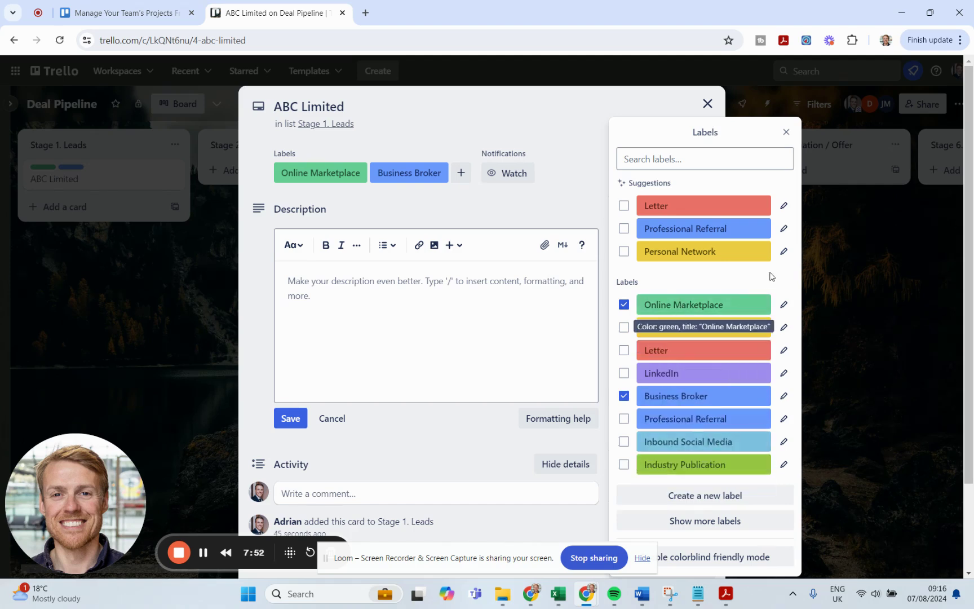
{"action": "left_click", "coordinate": [787, 133]}
{"action": "left_click", "coordinate": [708, 104]}
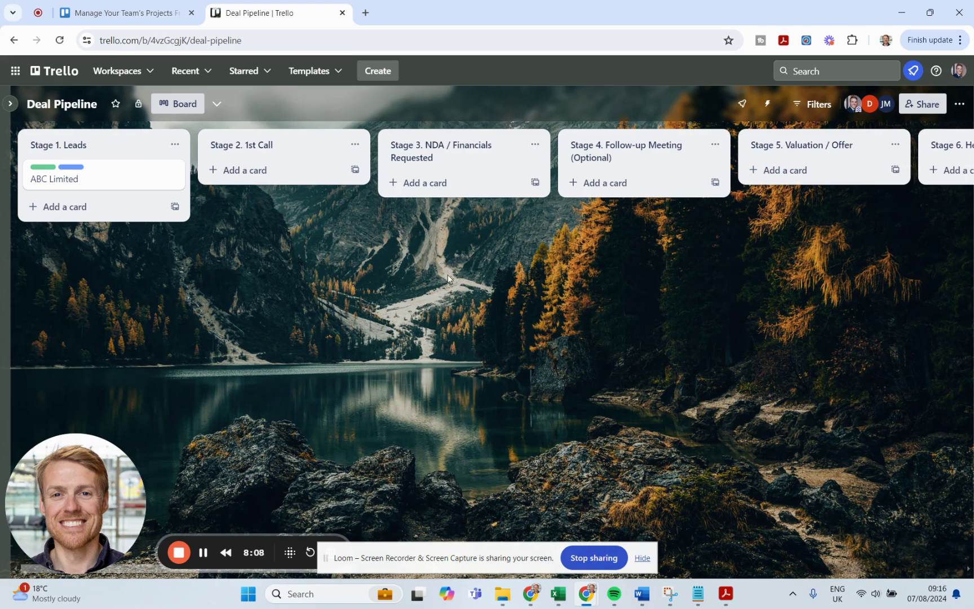
{"action": "scroll", "coordinate": [448, 275], "scroll_direction": "right", "scroll_amount": 4}
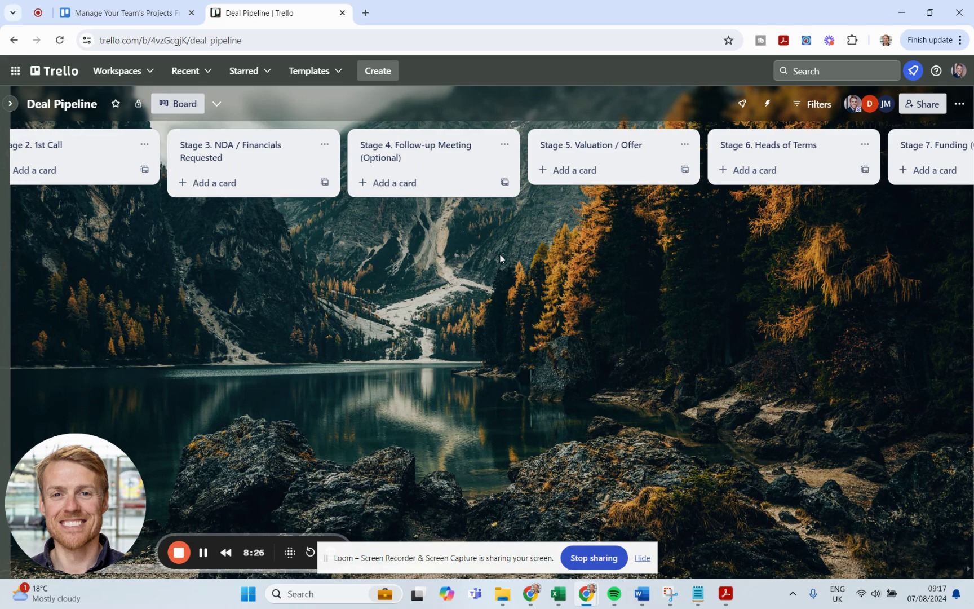
{"action": "scroll", "coordinate": [265, 278], "scroll_direction": "left", "scroll_amount": 4}
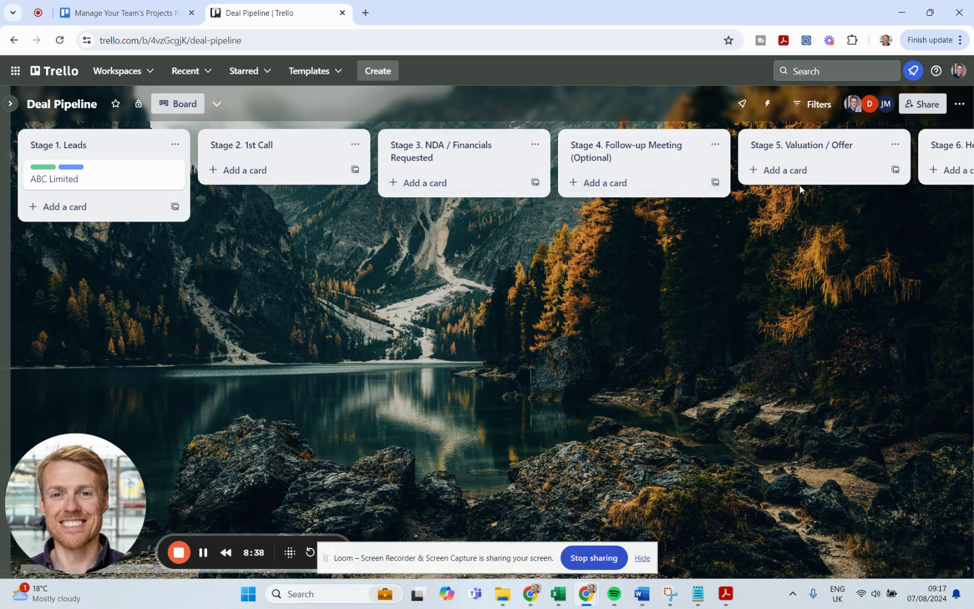
{"action": "scroll", "coordinate": [876, 198], "scroll_direction": "right", "scroll_amount": 5}
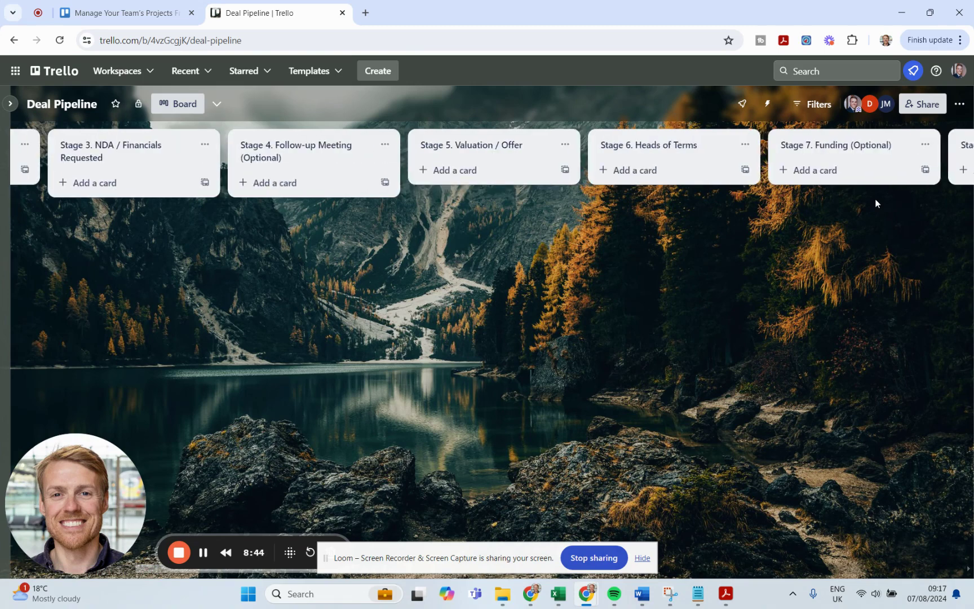
{"action": "scroll", "coordinate": [839, 211], "scroll_direction": "left", "scroll_amount": 5}
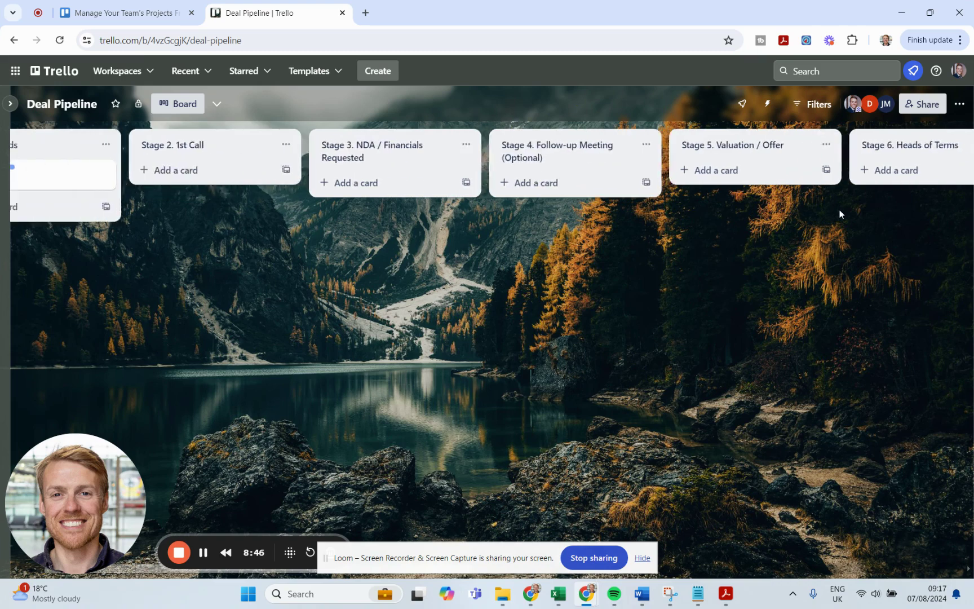
{"action": "scroll", "coordinate": [190, 256], "scroll_direction": "left", "scroll_amount": 1}
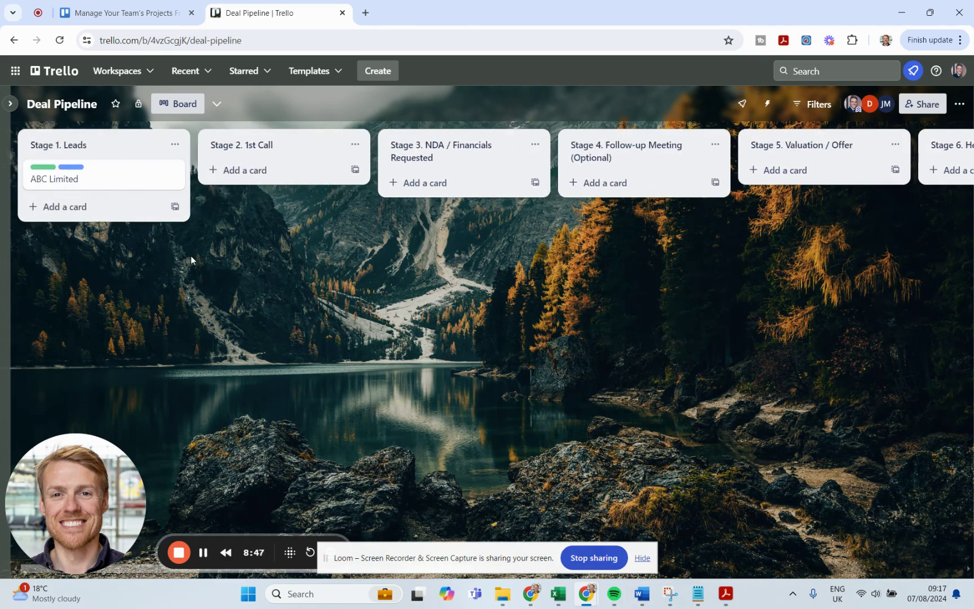
Step: Write a description on the ABC Limited card noting that the contact was spoken with, and view the card's attachment options
{"action": "left_click", "coordinate": [100, 180]}
{"action": "left_click", "coordinate": [395, 243]}
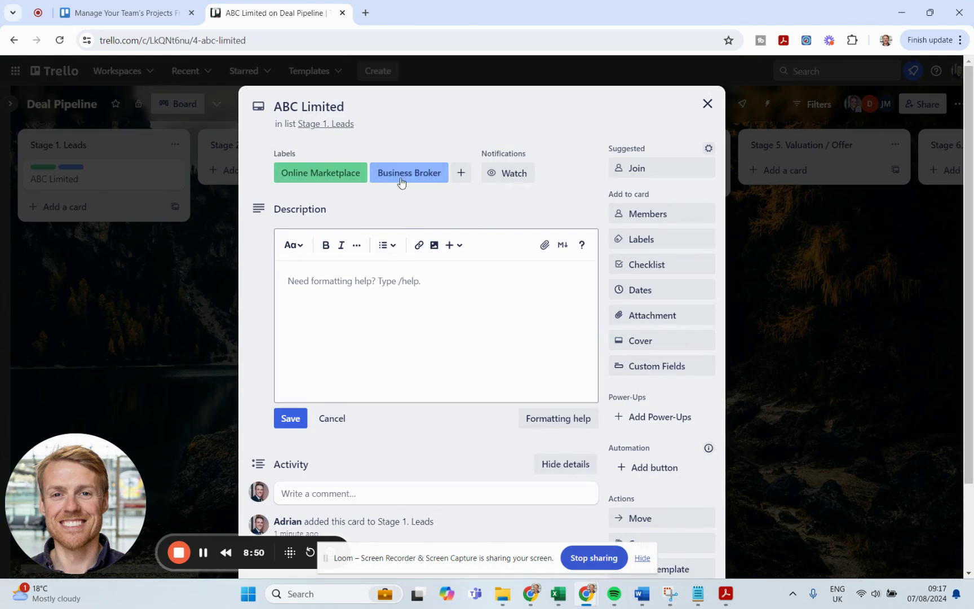
{"action": "left_click", "coordinate": [406, 321]}
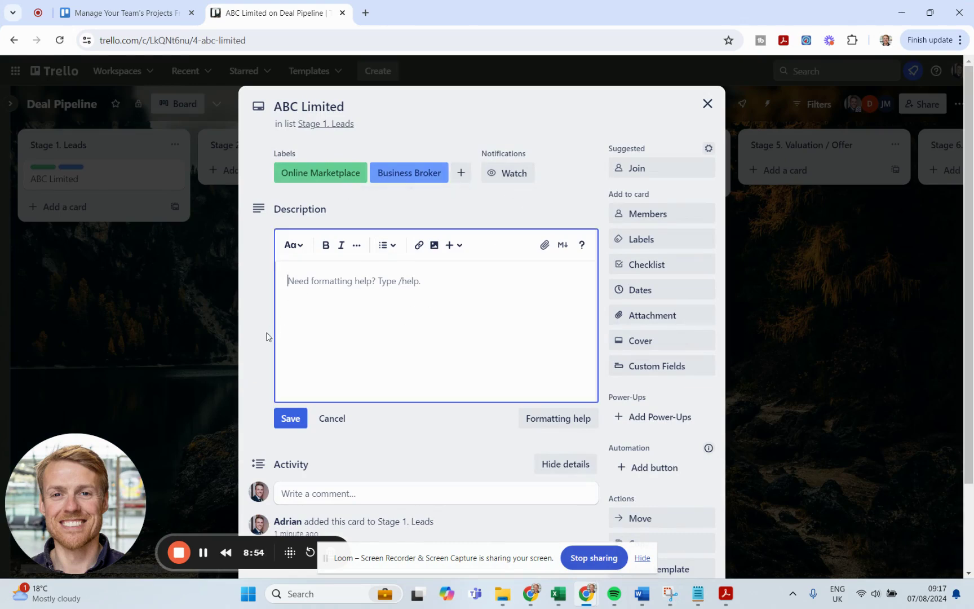
{"action": "scroll", "coordinate": [266, 336], "scroll_direction": "down", "scroll_amount": 1}
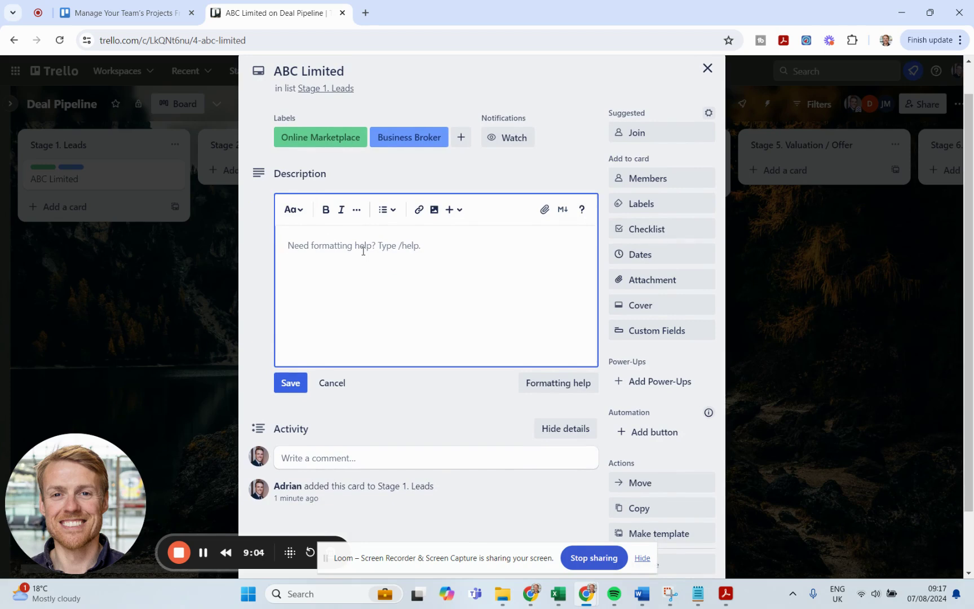
{"action": "type", "text": "spoke with"}
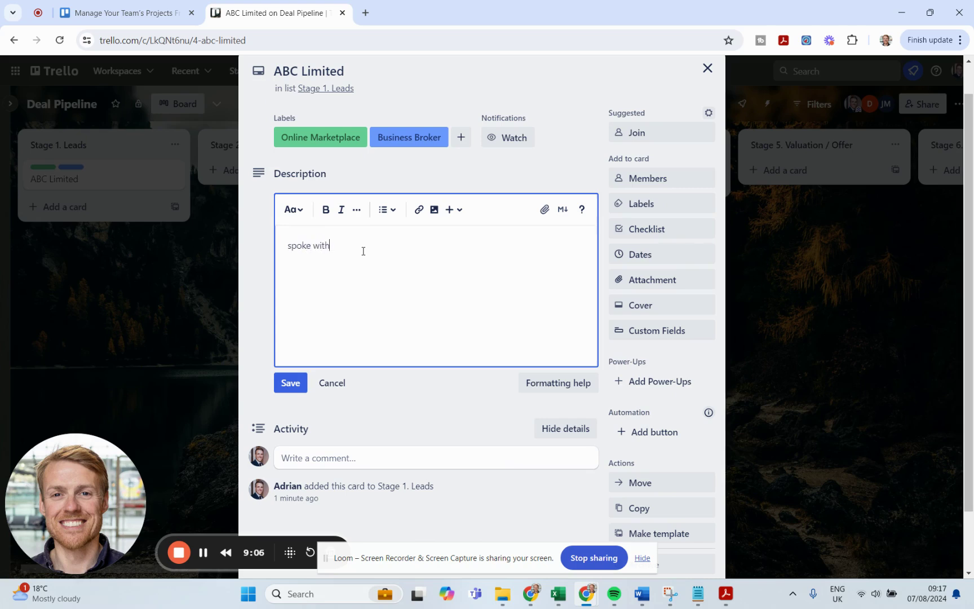
{"action": "type", "text": " Jioh"}
{"action": "key", "text": "BackSpace"}
{"action": "type", "text": "ohn"}
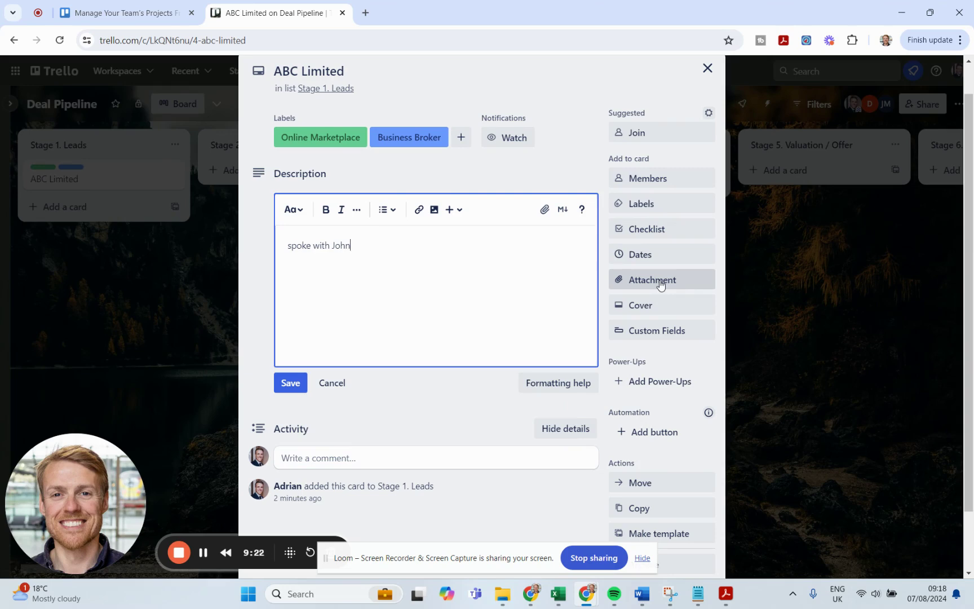
{"action": "left_click", "coordinate": [642, 285]}
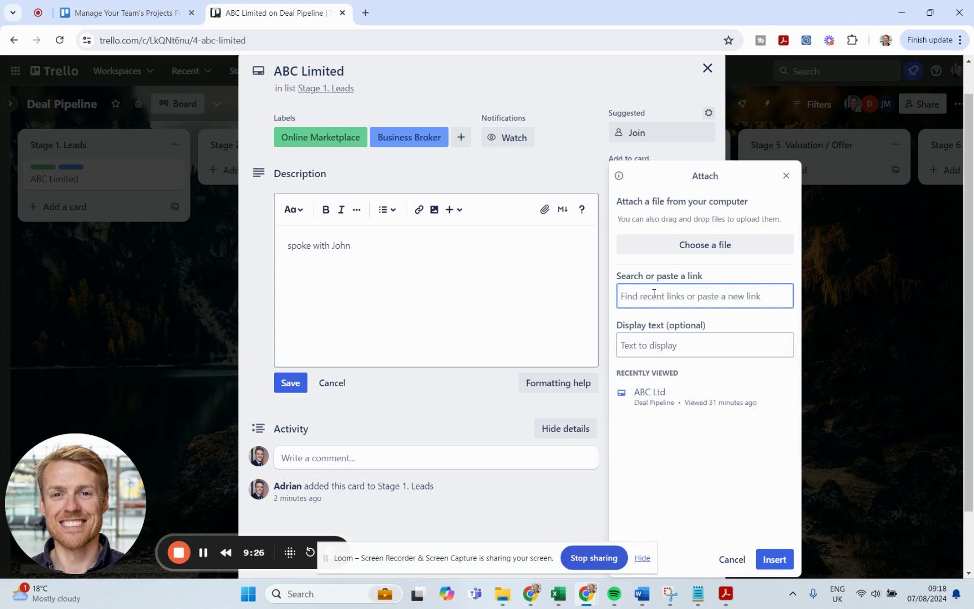
{"action": "left_click", "coordinate": [787, 174]}
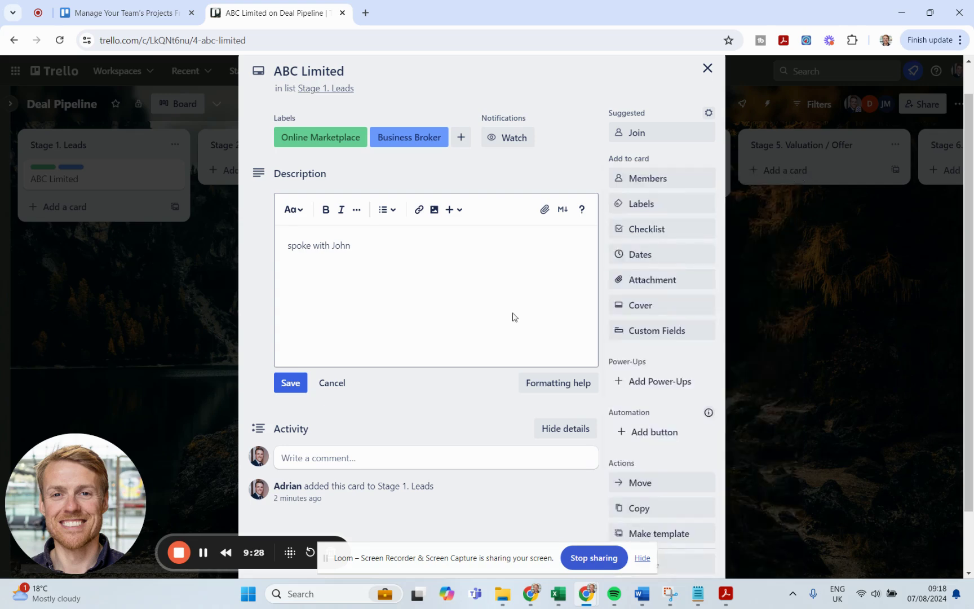
Step: Add a checklist titled Checklist to the ABC Limited card, with Financial due diligence as its first item
{"action": "scroll", "coordinate": [410, 408], "scroll_direction": "down", "scroll_amount": 1}
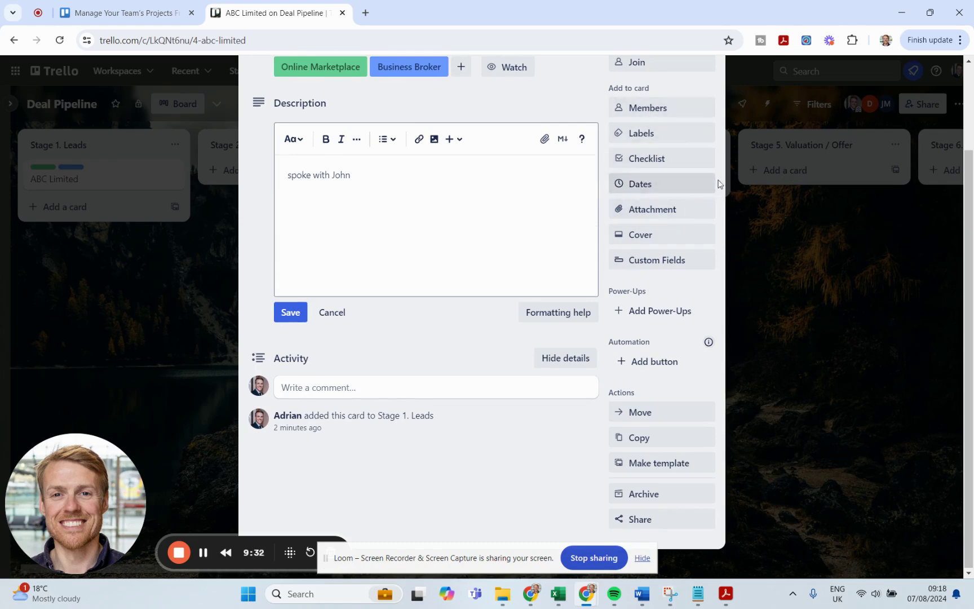
{"action": "left_click", "coordinate": [664, 160]}
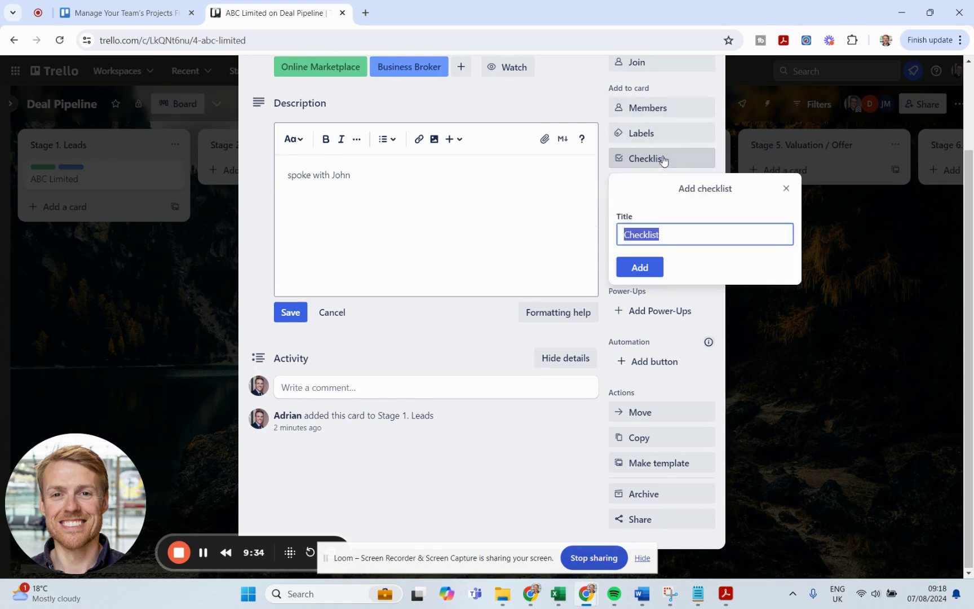
{"action": "left_click", "coordinate": [639, 267]}
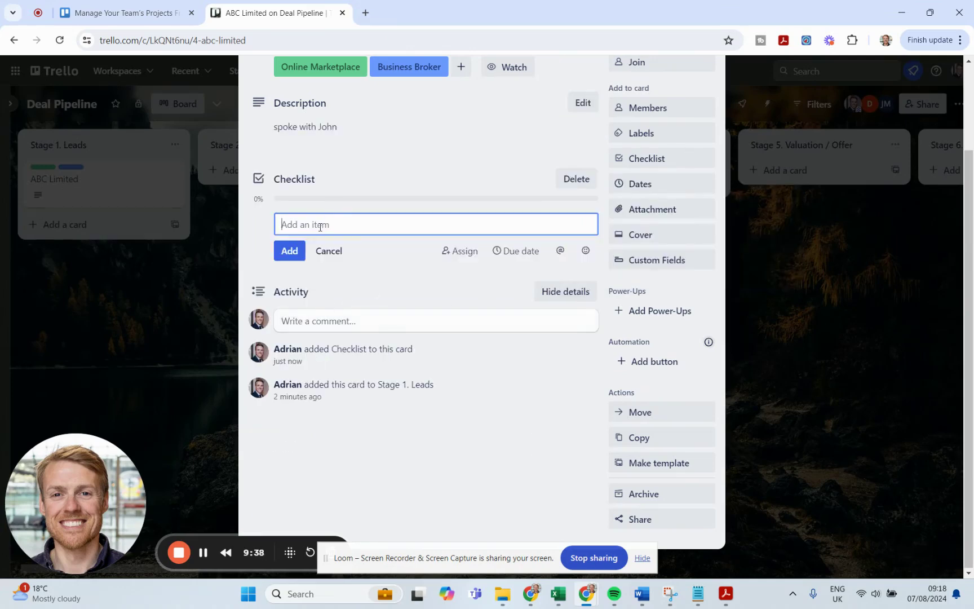
{"action": "type", "text": "Financial due diligence"}
{"action": "key", "text": "Return"}
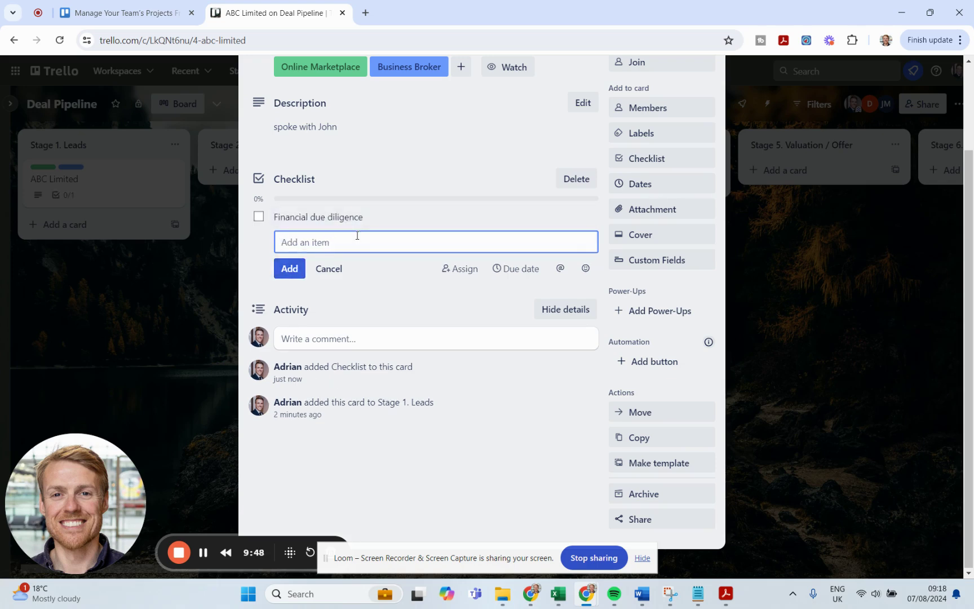
Step: Add Ops DD, HR DD and Legal DD as further checklist items, and close the ABC Limited card
{"action": "type", "text": "Ops dD"}
{"action": "key", "text": "Return"}
{"action": "type", "text": "HR DD"}
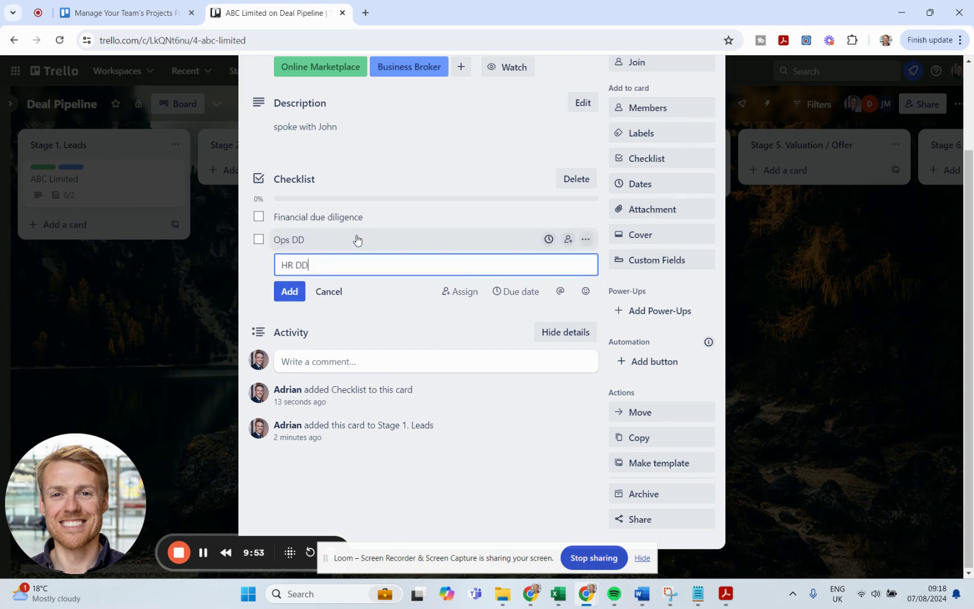
{"action": "key", "text": "Return"}
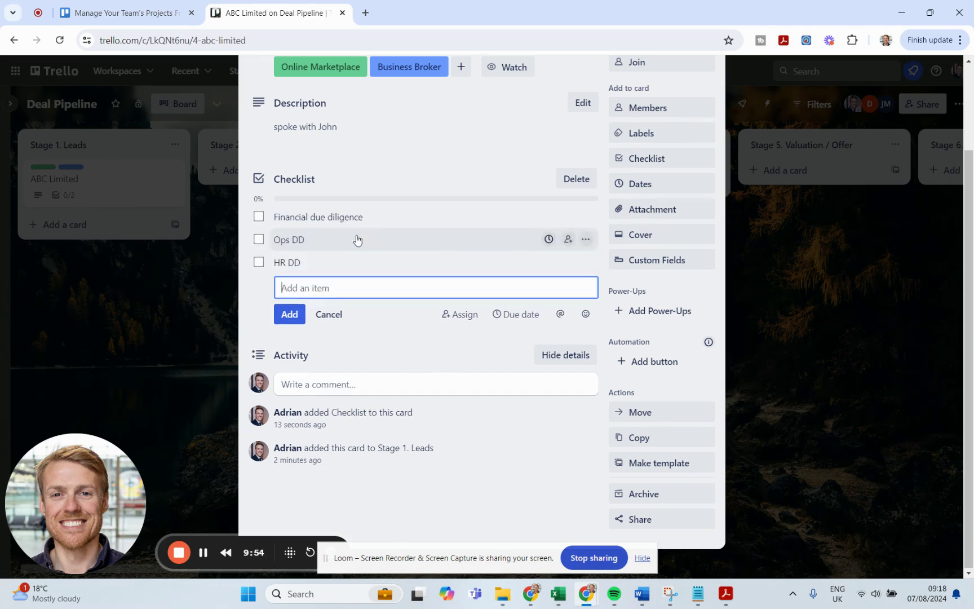
{"action": "type", "text": "Legal DD"}
{"action": "key", "text": "Return"}
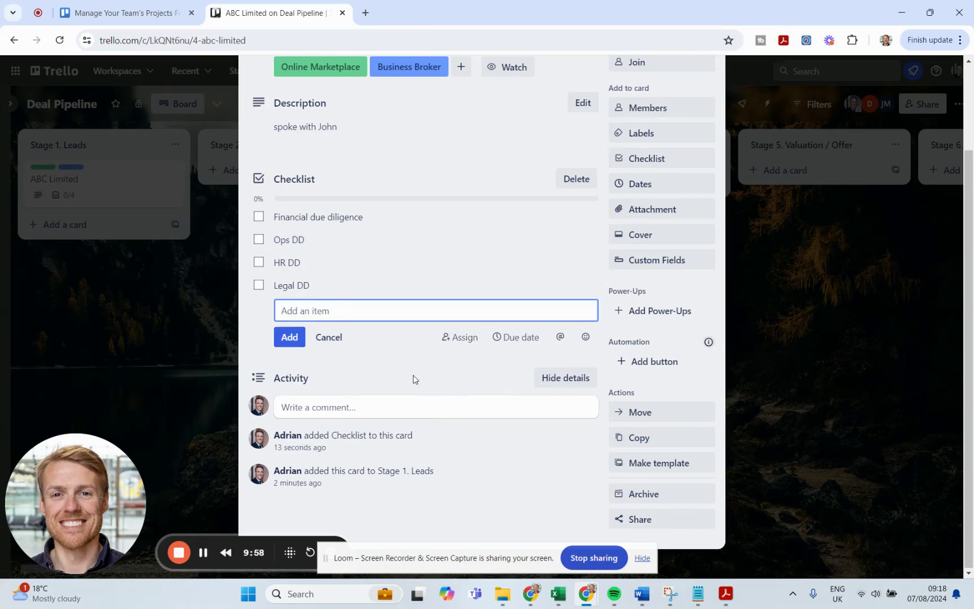
{"action": "left_click", "coordinate": [826, 310]}
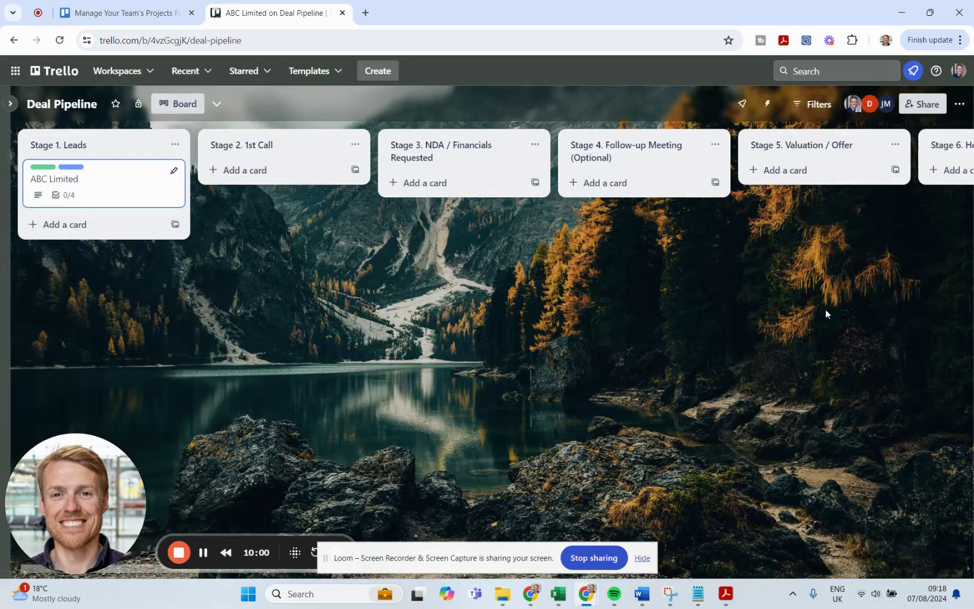
Step: Reopen the ABC Limited card and review its labels, description, checklist and activity
{"action": "left_click", "coordinate": [87, 175]}
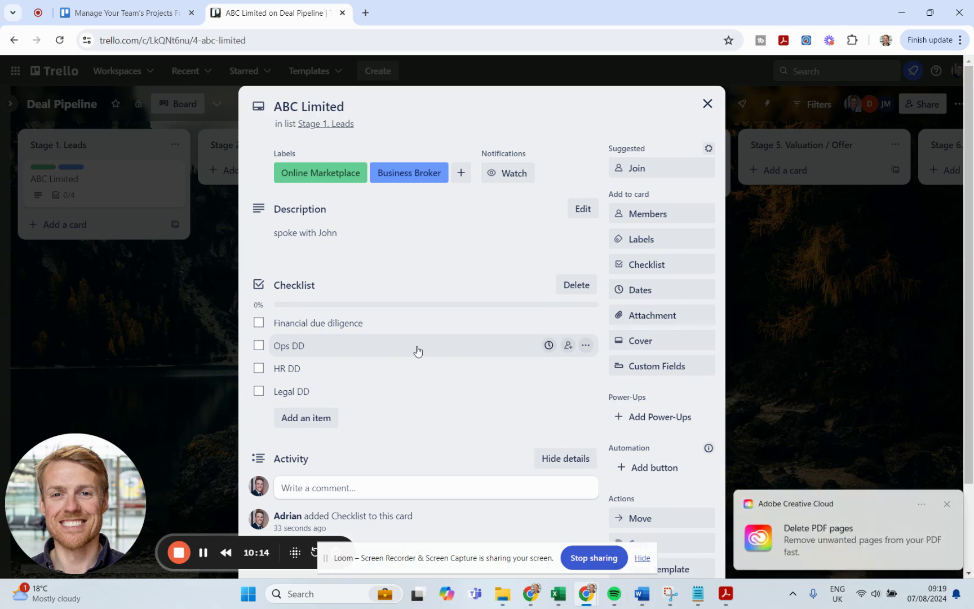
{"action": "left_click", "coordinate": [947, 509]}
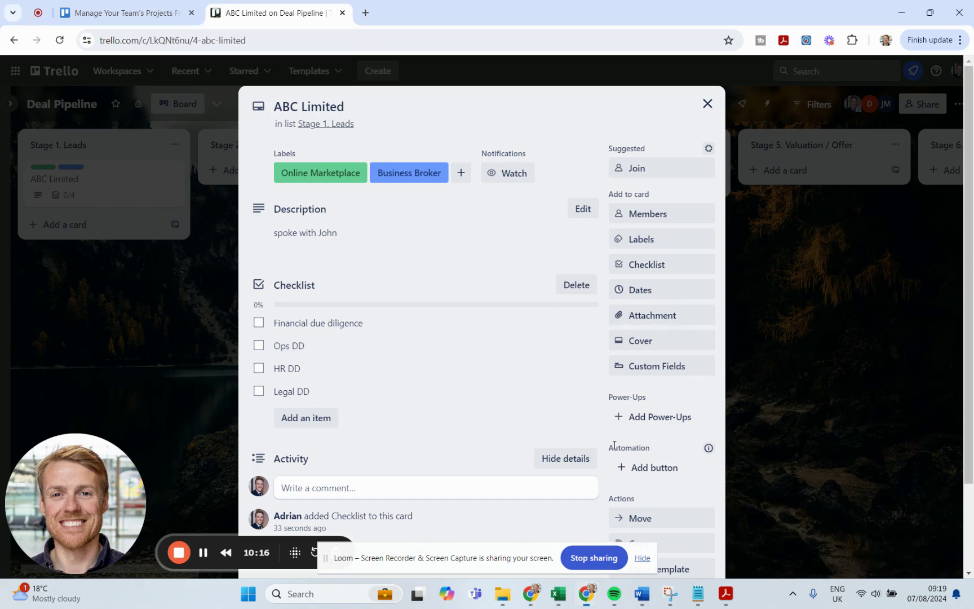
{"action": "scroll", "coordinate": [417, 437], "scroll_direction": "down", "scroll_amount": 2}
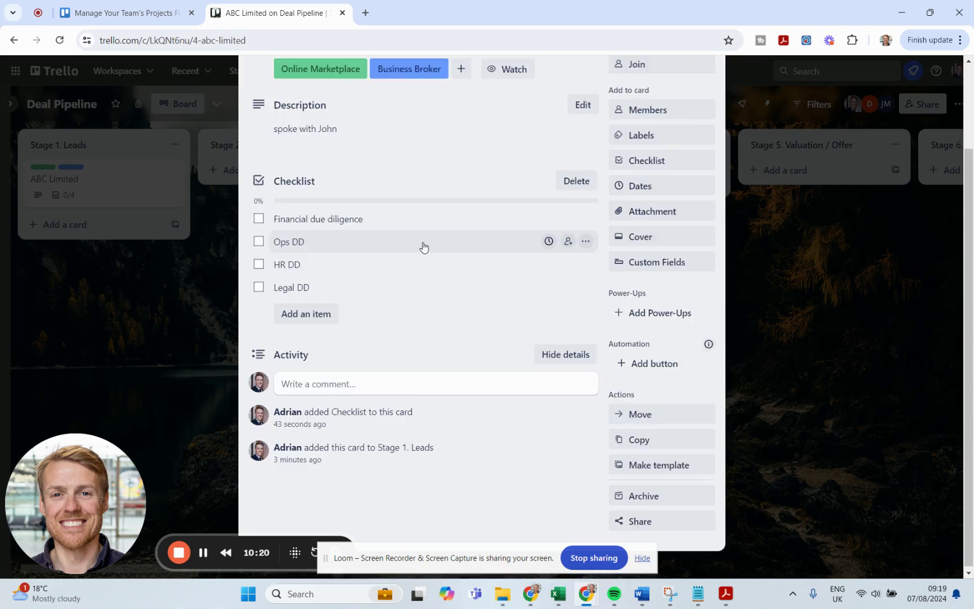
{"action": "scroll", "coordinate": [429, 244], "scroll_direction": "up", "scroll_amount": 2}
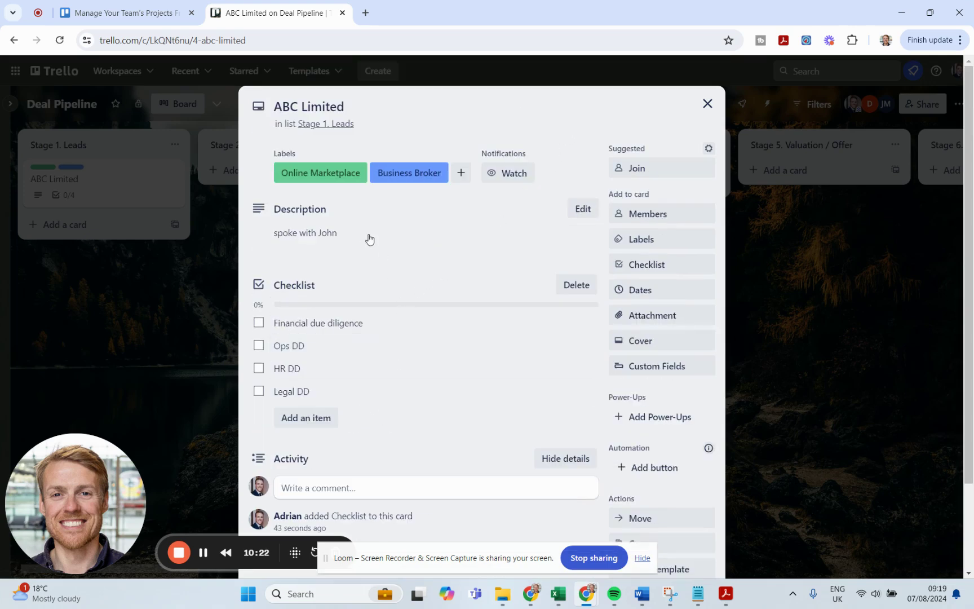
{"action": "scroll", "coordinate": [381, 407], "scroll_direction": "down", "scroll_amount": 2}
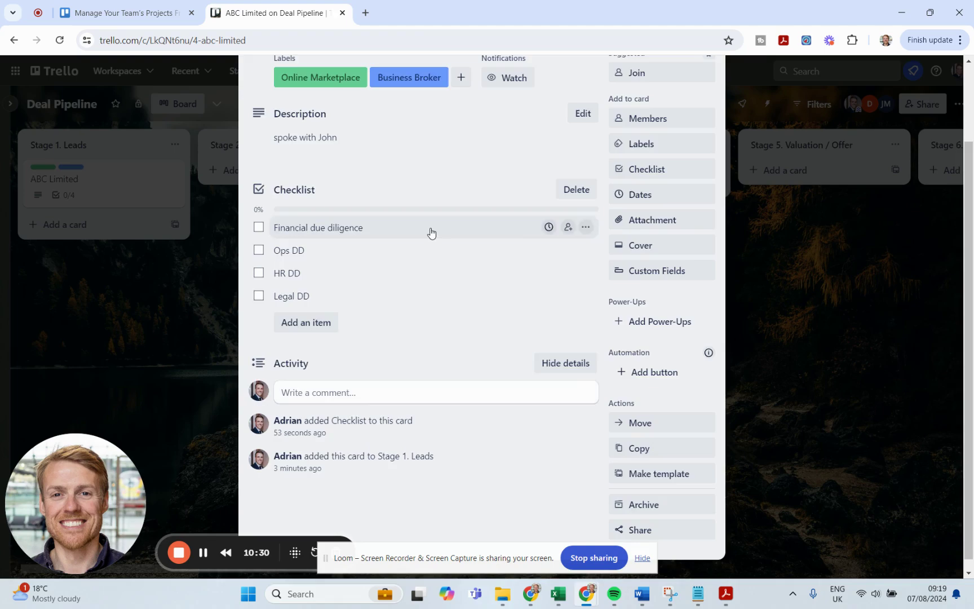
{"action": "scroll", "coordinate": [428, 231], "scroll_direction": "up", "scroll_amount": 2}
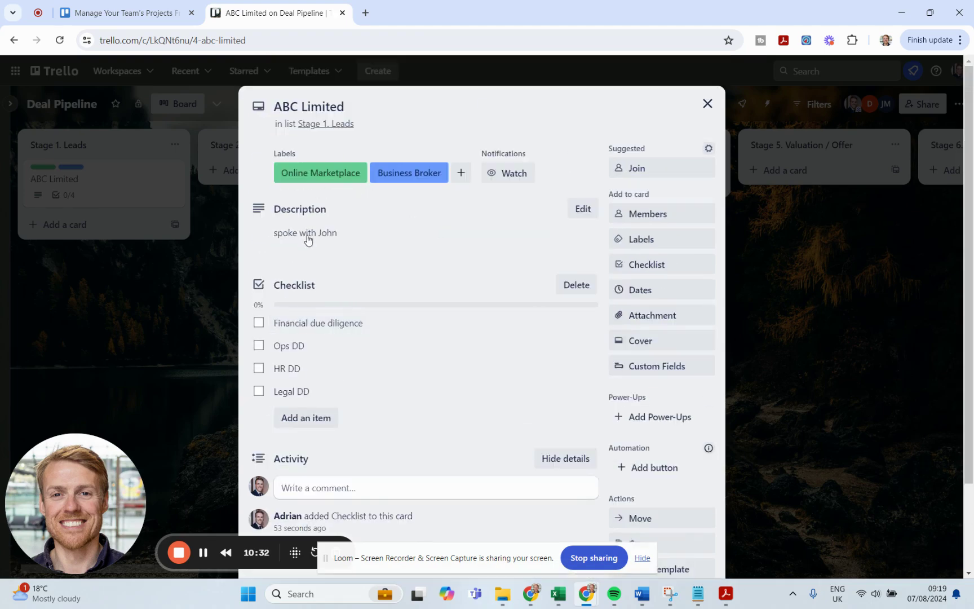
Step: Look at the comment editor and the Legal DD item's actions, and close the card without changing anything
{"action": "scroll", "coordinate": [445, 424], "scroll_direction": "down", "scroll_amount": 2}
{"action": "left_click", "coordinate": [322, 389]}
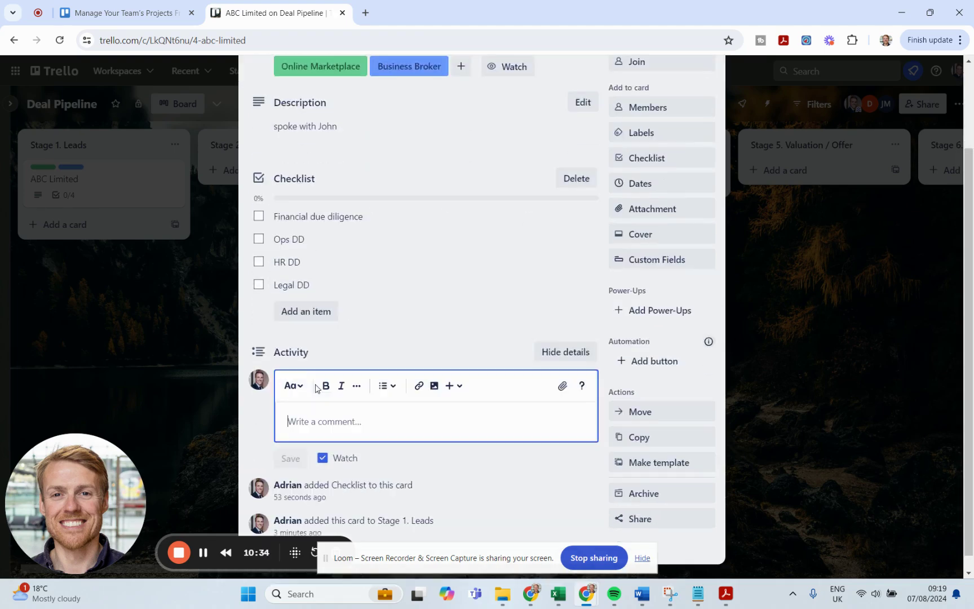
{"action": "left_click", "coordinate": [585, 285]}
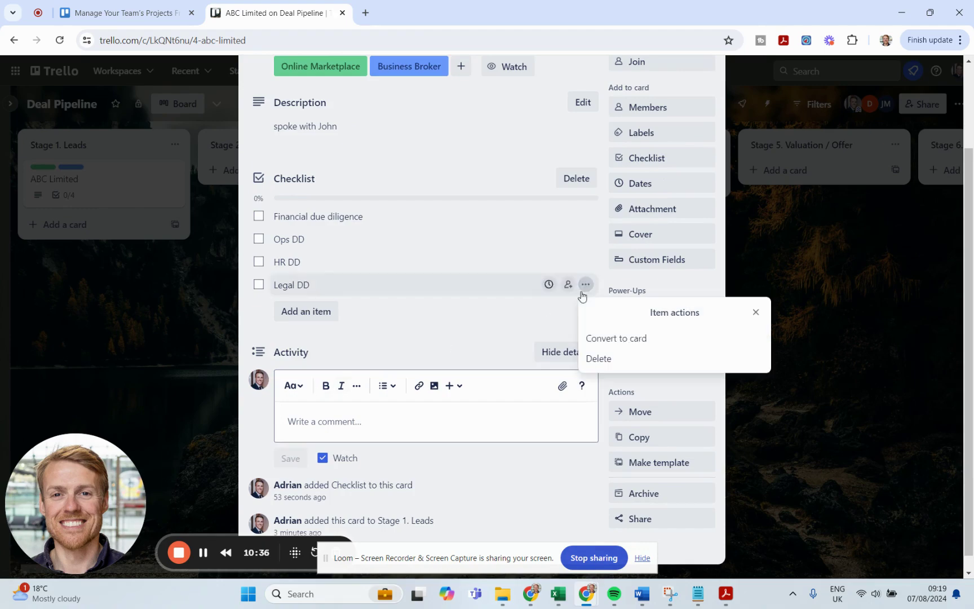
{"action": "left_click", "coordinate": [533, 335]}
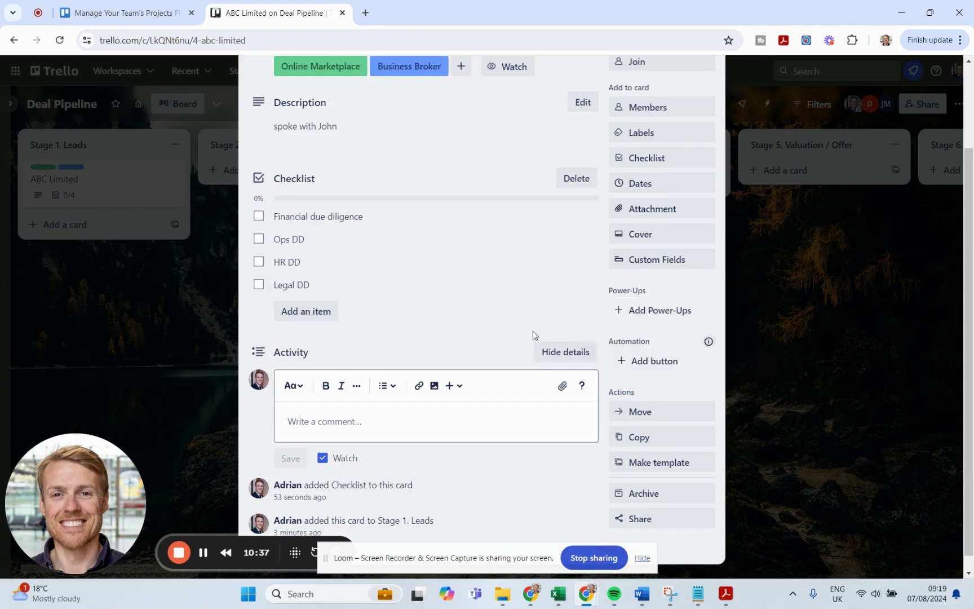
{"action": "left_click", "coordinate": [744, 295]}
Step: Examine the board's lists from the early stages through Back Burner and return toward Stage 1. Leads
{"action": "scroll", "coordinate": [469, 262], "scroll_direction": "right", "scroll_amount": 20}
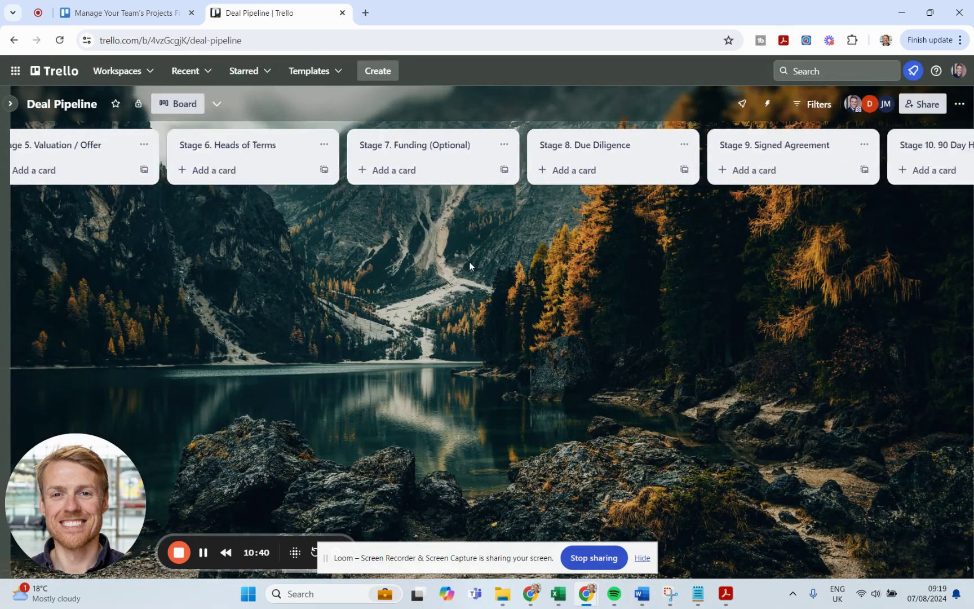
{"action": "scroll", "coordinate": [468, 262], "scroll_direction": "right", "scroll_amount": 3}
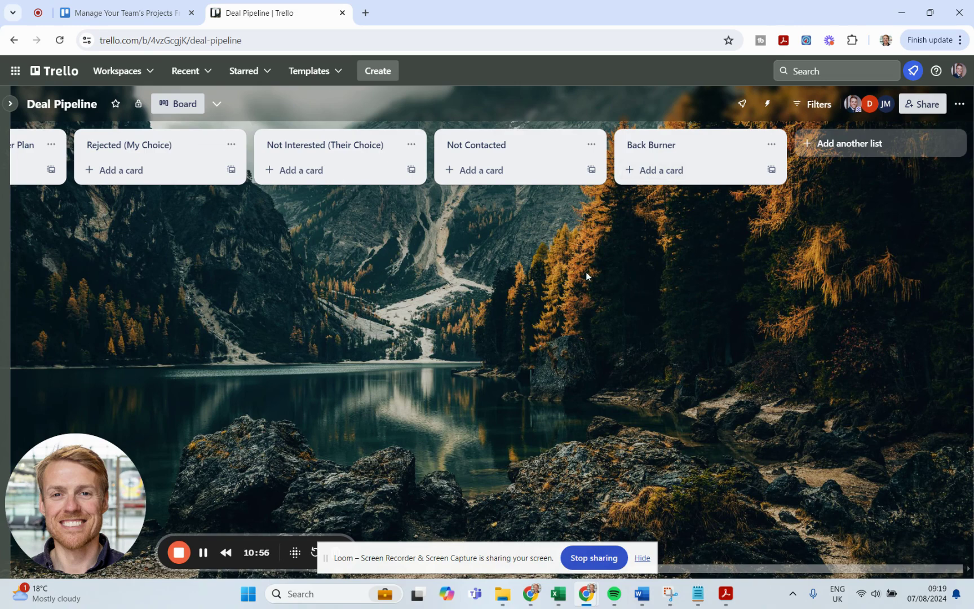
{"action": "scroll", "coordinate": [536, 334], "scroll_direction": "left", "scroll_amount": 10}
{"action": "scroll", "coordinate": [154, 279], "scroll_direction": "left", "scroll_amount": 6}
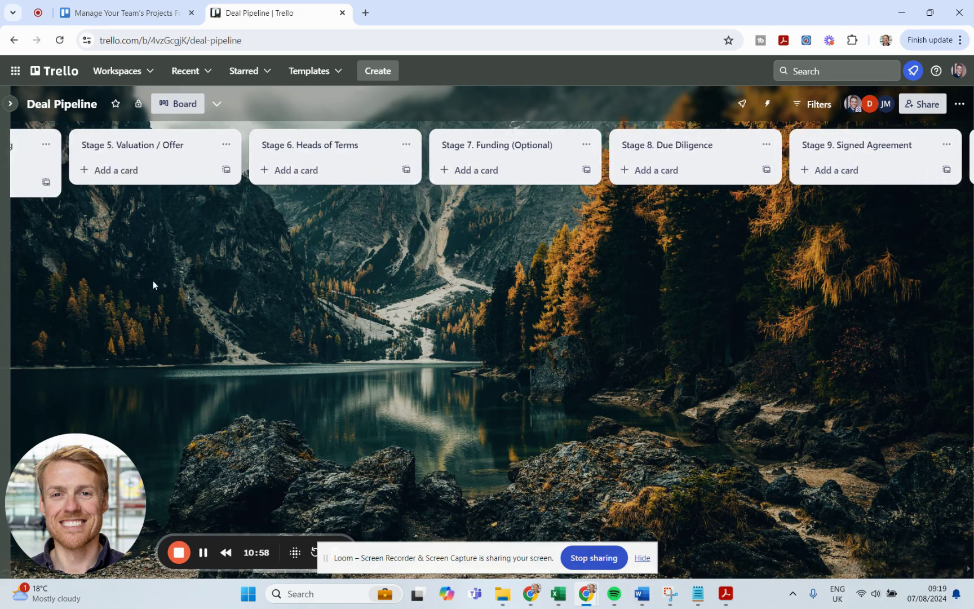
{"action": "scroll", "coordinate": [97, 271], "scroll_direction": "left", "scroll_amount": 4}
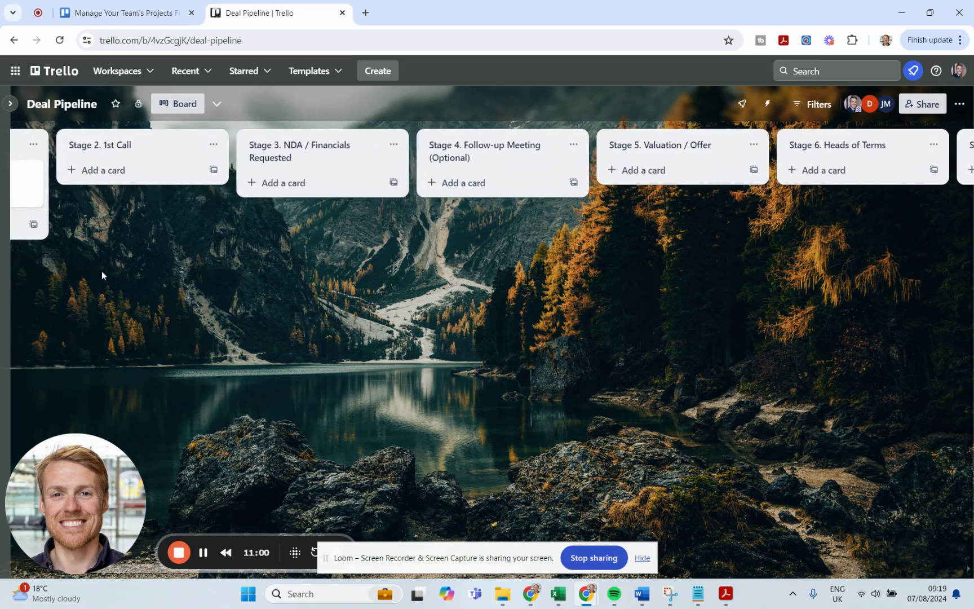
{"action": "scroll", "coordinate": [102, 271], "scroll_direction": "left", "scroll_amount": 2}
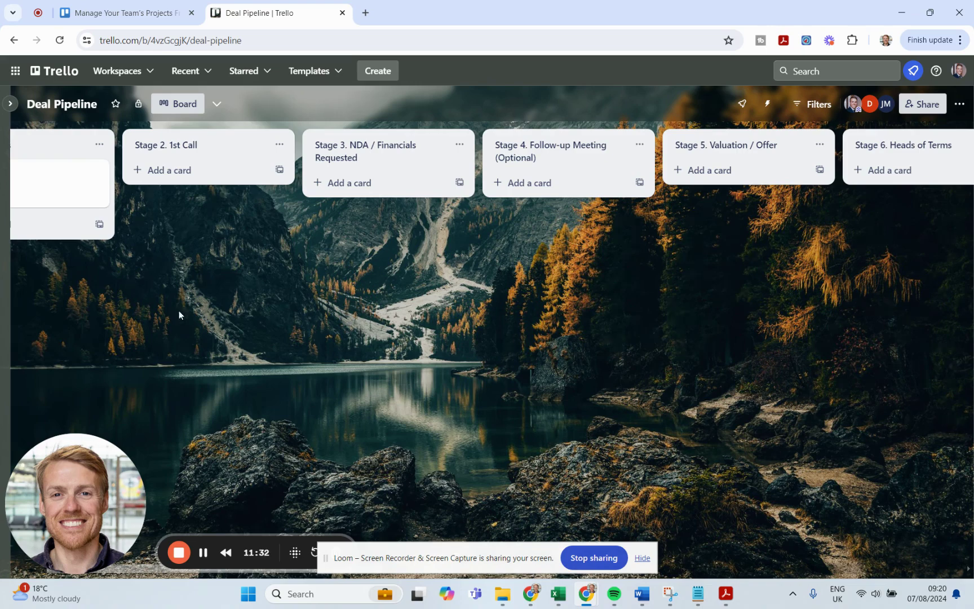
Step: Check the description, checklist and activity of the ABC Limited card in Stage 1. Leads once more, and close it
{"action": "scroll", "coordinate": [179, 311], "scroll_direction": "left", "scroll_amount": 3}
{"action": "left_click", "coordinate": [101, 186]}
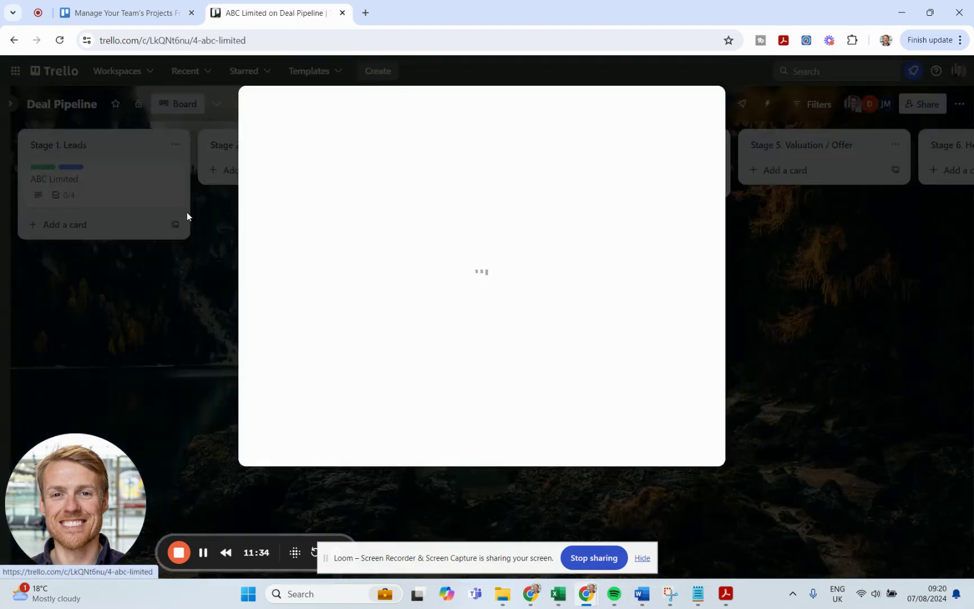
{"action": "scroll", "coordinate": [454, 372], "scroll_direction": "down", "scroll_amount": 2}
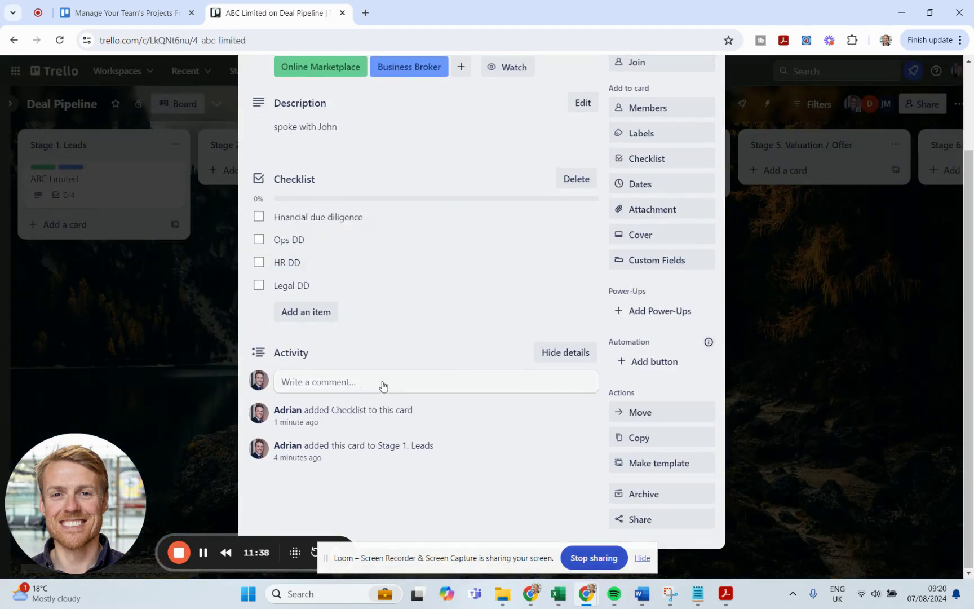
{"action": "left_click", "coordinate": [864, 259]}
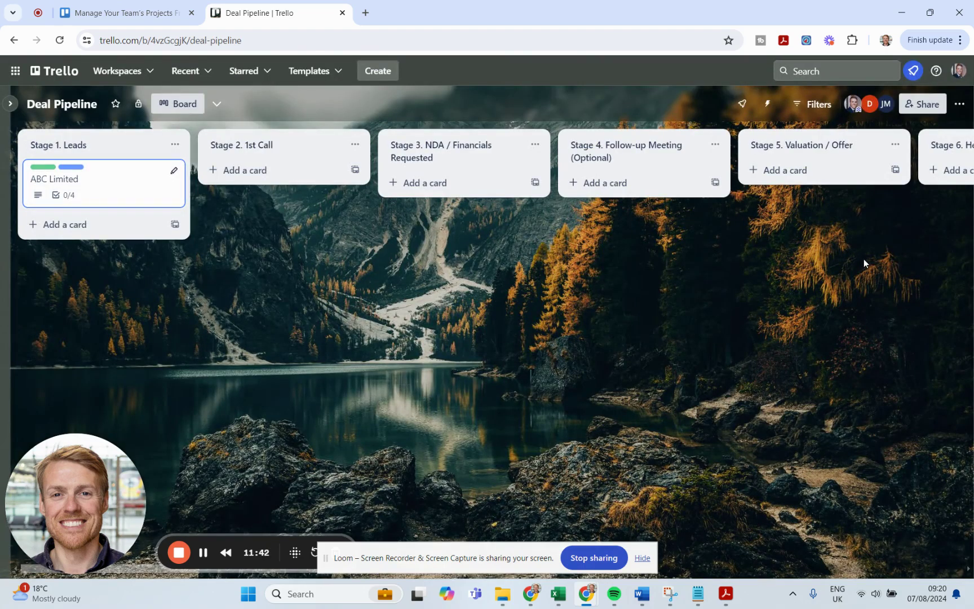